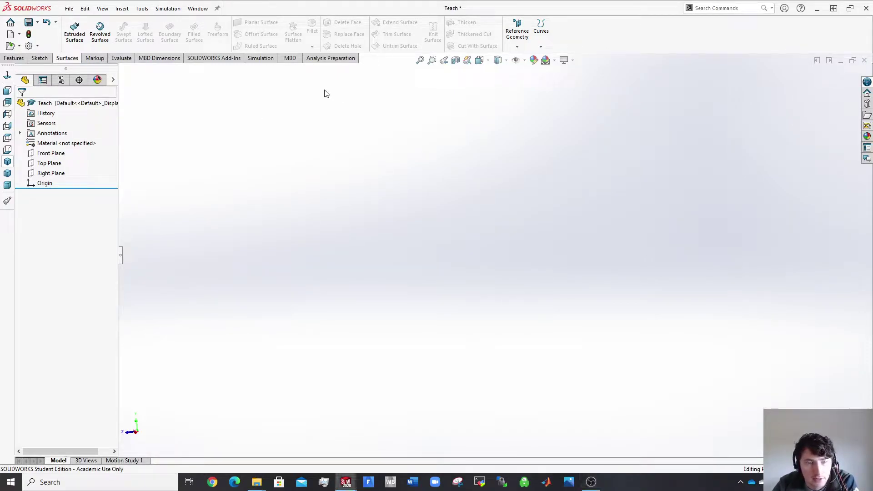
left_click(40, 57)
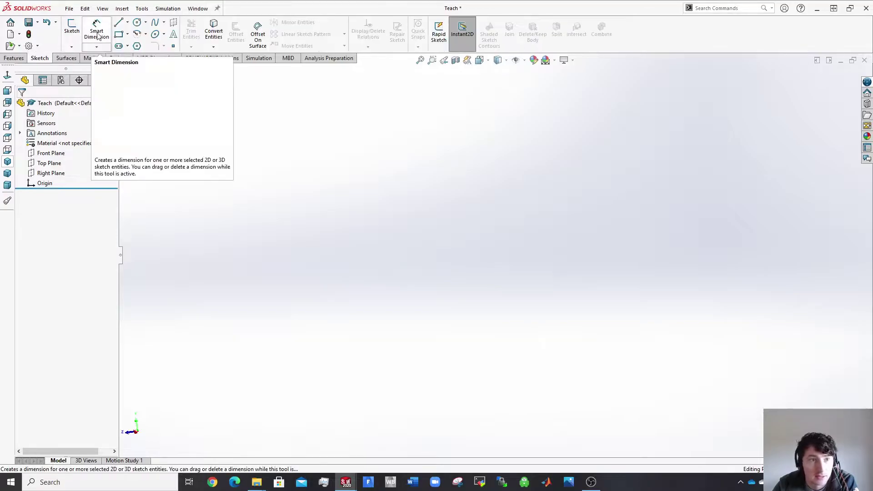
left_click(145, 22)
left_click(163, 22)
left_click(153, 23)
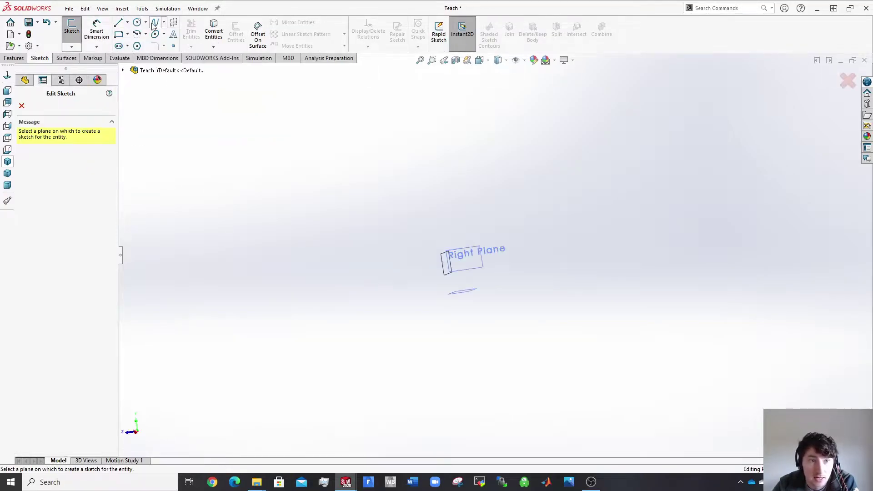
mouse_move(479, 280)
middle_mouse_down()
mouse_move(525, 207)
mouse_move(558, 205)
mouse_move(602, 222)
middle_mouse_up()
scroll(747, 205, "up", 4)
scroll(747, 205, "down", 4)
scroll(315, 279, "up", 3)
scroll(316, 286, "down", 2)
Step: Start a 3D sketch, draw a three-point spline rising from the origin, and adjust its upper end
left_click(72, 48)
left_click(86, 68)
left_click(155, 24)
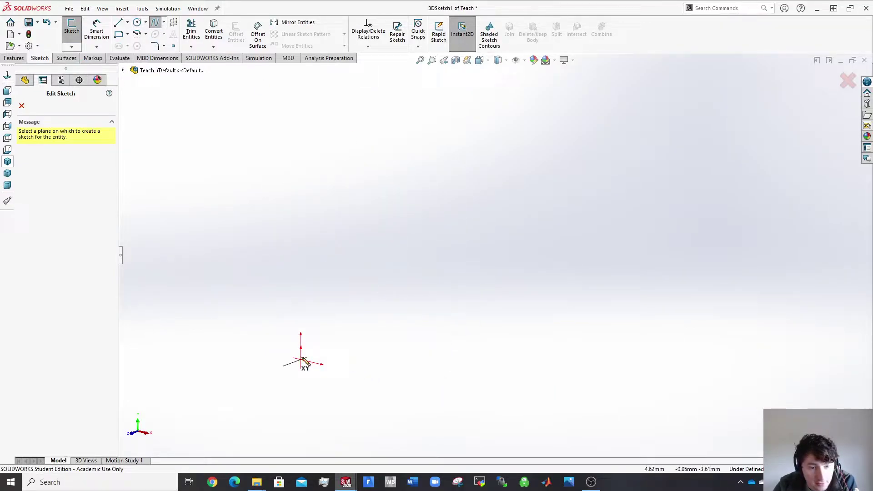
left_click(302, 361)
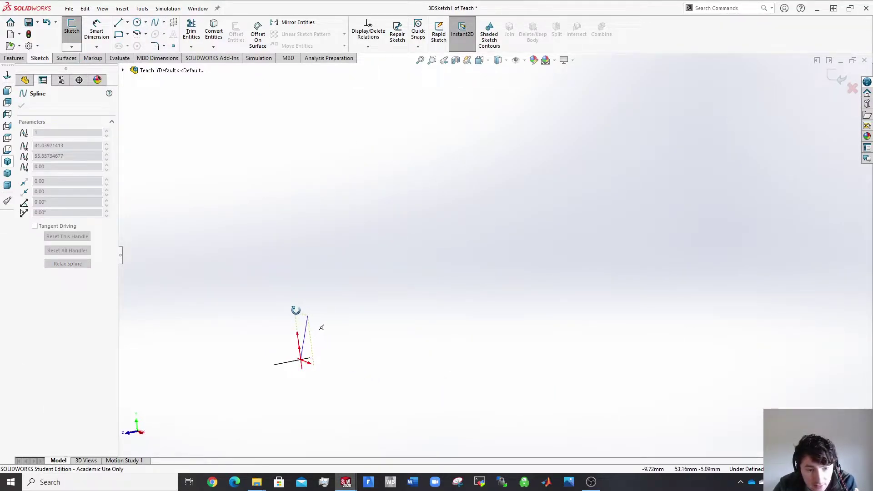
left_click(315, 285)
left_click(445, 178)
key("Escape")
middle_click_drag(462, 211, 578, 334)
left_click_drag(570, 191, 505, 197)
middle_click_drag(518, 226, 485, 241)
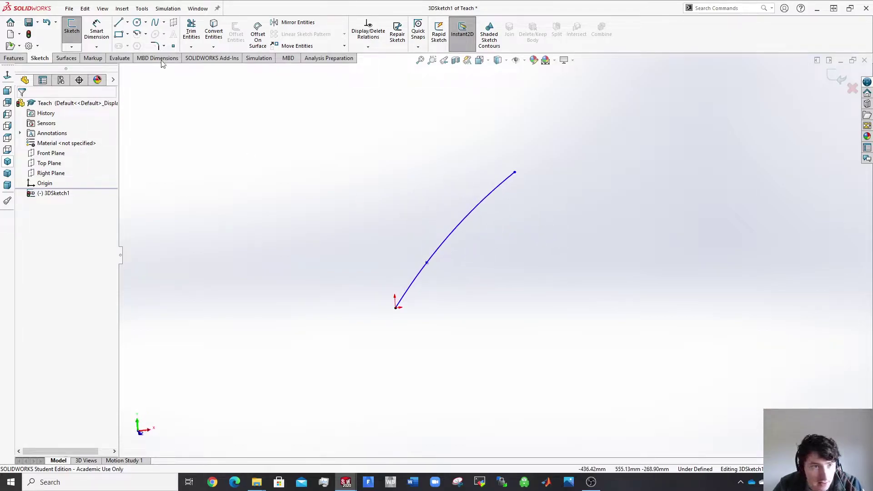
Step: Draw a line about 479 mm long from the spline's lower end at the origin
middle_click_drag(437, 361, 481, 341)
left_click(120, 24)
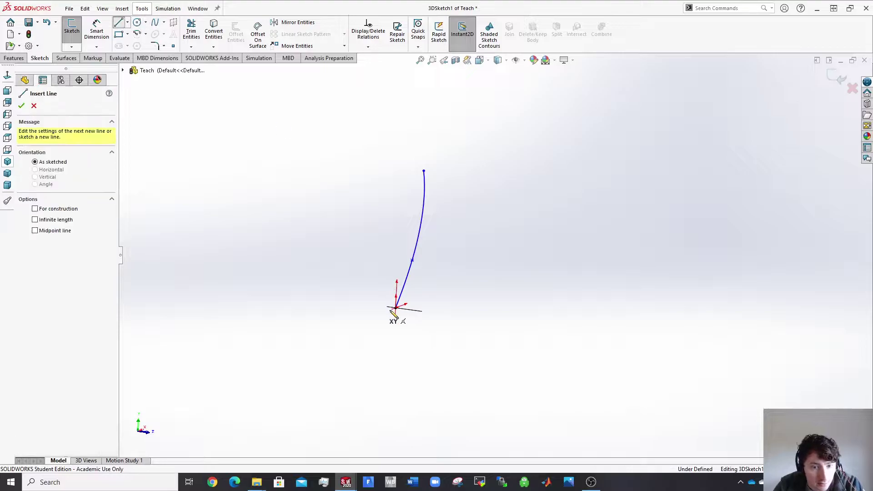
left_click(396, 311)
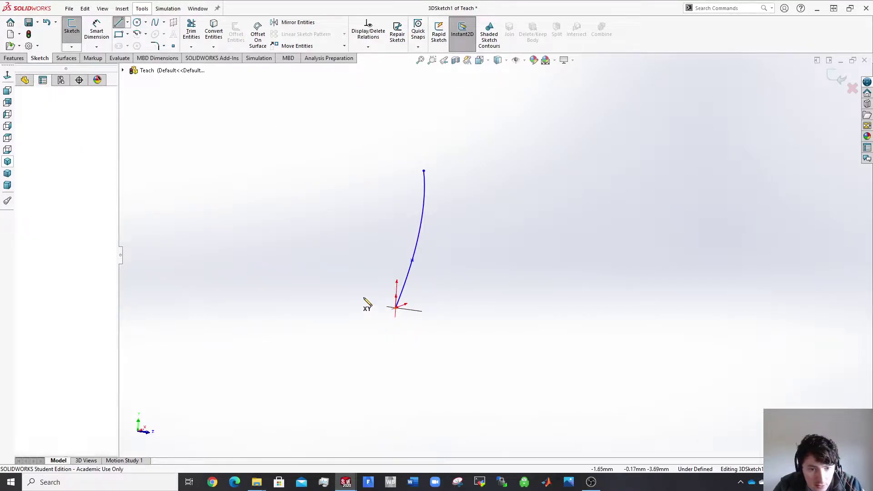
left_click(313, 301)
key("Escape")
Step: Reposition the line's free end in 3D space, bringing it closer to the origin
mouse_move(361, 353)
middle_mouse_down()
mouse_move(419, 357)
mouse_move(369, 367)
middle_mouse_up()
left_click_drag(349, 325, 313, 297)
left_click(347, 351)
mouse_move(347, 351)
middle_mouse_down()
mouse_move(400, 359)
mouse_move(374, 388)
mouse_move(336, 328)
mouse_move(249, 398)
mouse_move(223, 289)
middle_mouse_up()
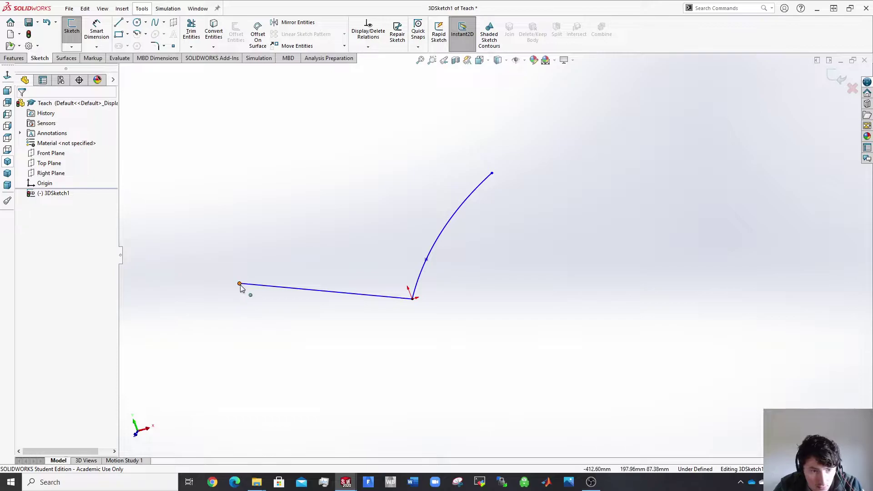
left_click_drag(240, 284, 382, 291)
Step: Draw a two-point spline upward from the line's free end to about the first spline's height
left_click(411, 304)
mouse_move(412, 305)
middle_mouse_down()
mouse_move(544, 308)
mouse_move(517, 348)
middle_mouse_up()
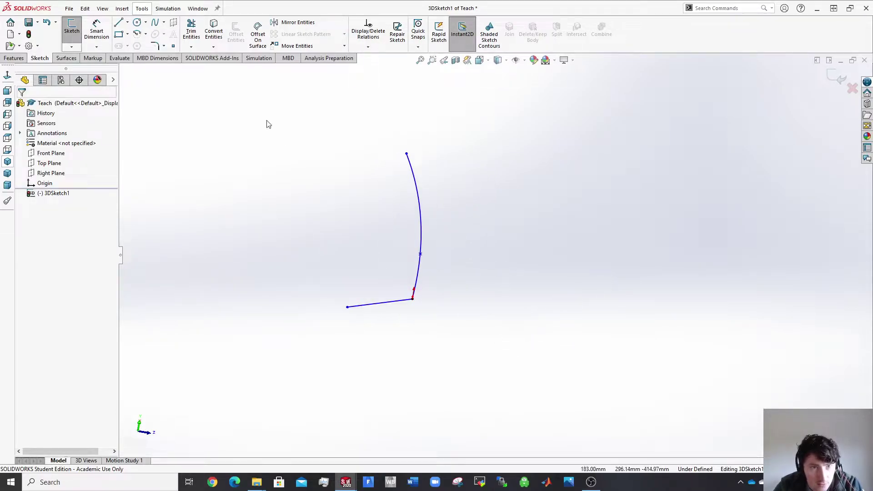
left_click(155, 22)
left_click(348, 308)
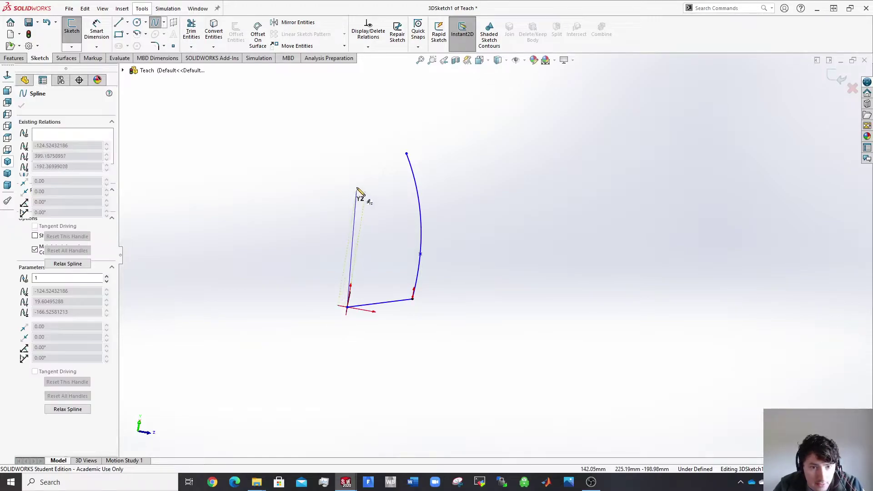
double_click(360, 156)
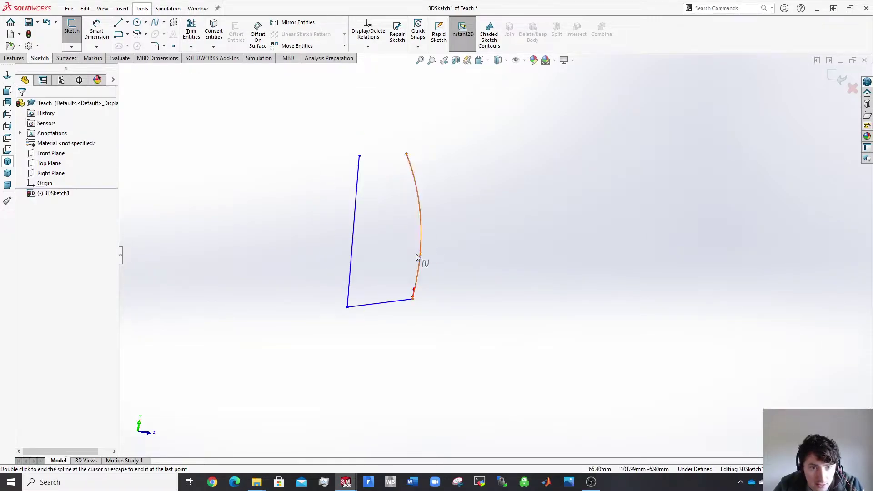
Step: Move the second spline's upper end so it stands alongside the upper end of the first spline
mouse_move(415, 252)
middle_mouse_down()
mouse_move(386, 210)
mouse_move(299, 193)
mouse_move(293, 209)
middle_mouse_up()
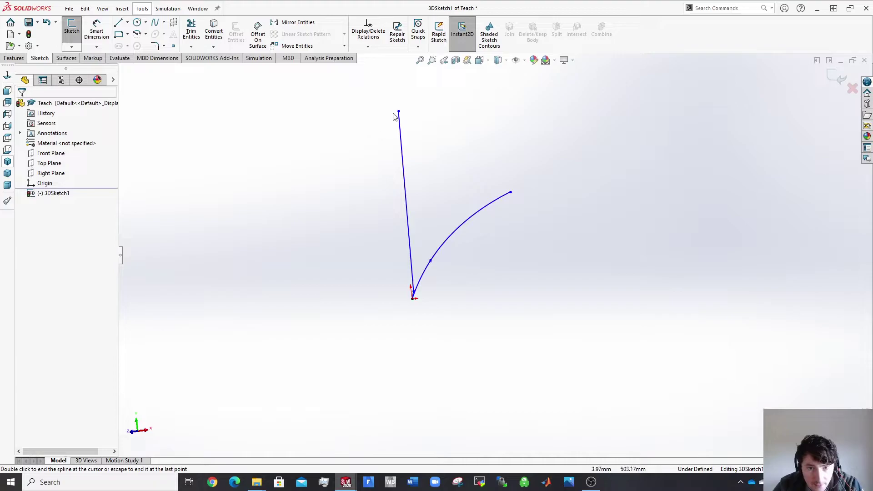
left_click_drag(398, 111, 502, 185)
middle_click_drag(500, 247, 519, 274)
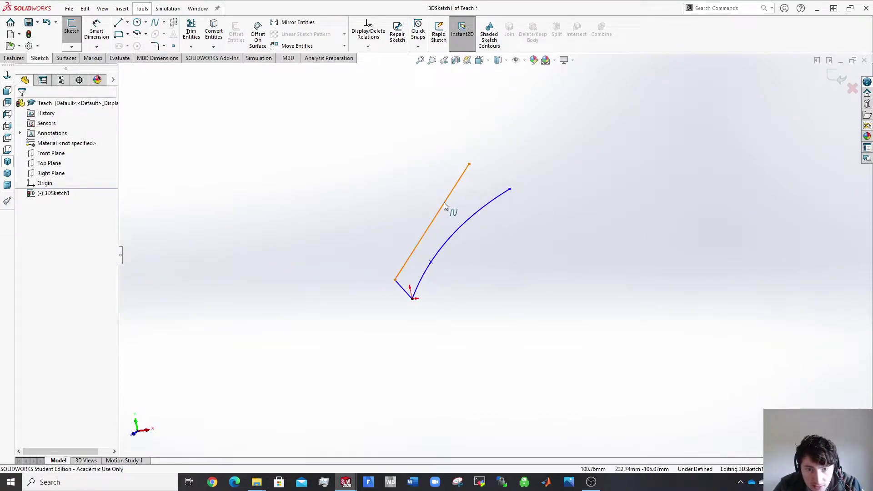
Step: Bend the straight second spline into a curve by adjusting the tangent at its upper end
left_click(444, 203)
left_click_drag(445, 204, 432, 178)
left_click(457, 224)
scroll(453, 214, "down", 3)
mouse_move(453, 214)
middle_mouse_down()
mouse_move(430, 165)
mouse_move(302, 177)
mouse_move(308, 187)
middle_mouse_up()
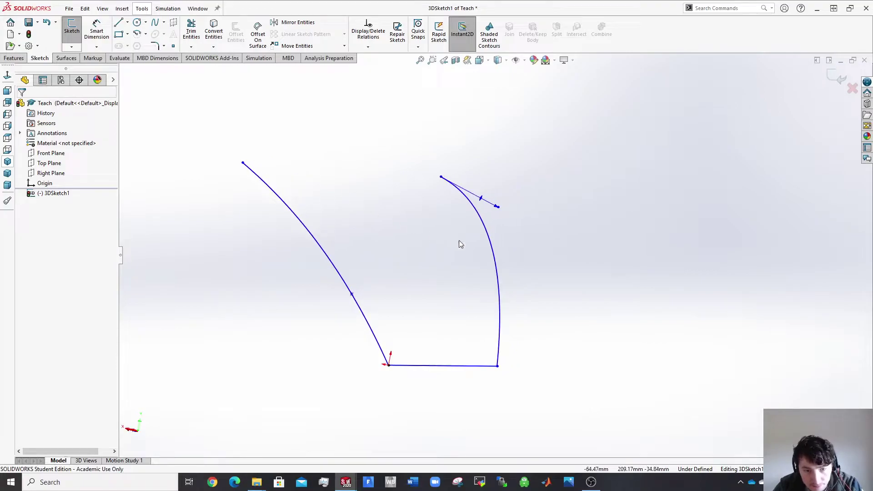
Step: Try to insert a spline point midway along the second spline
left_click(493, 246)
right_click(493, 250)
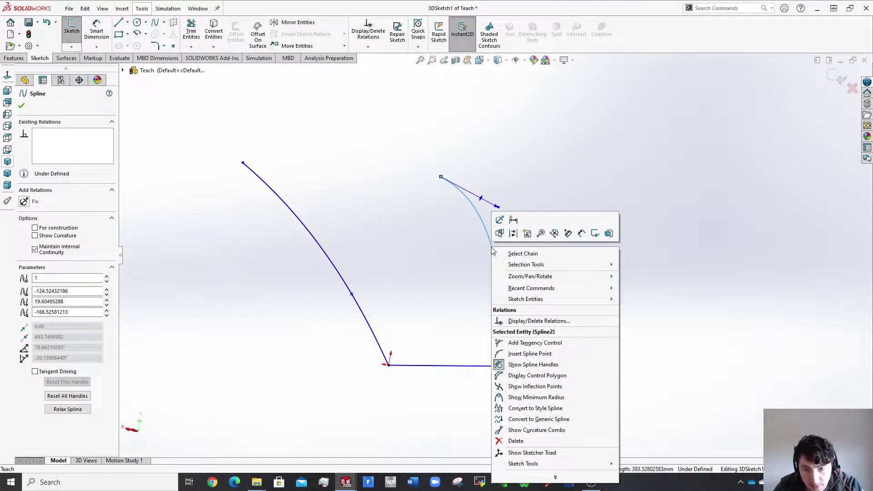
left_click(530, 354)
Step: Draw a cross line between the two splines at about mid-height
left_click(128, 23)
left_click(136, 30)
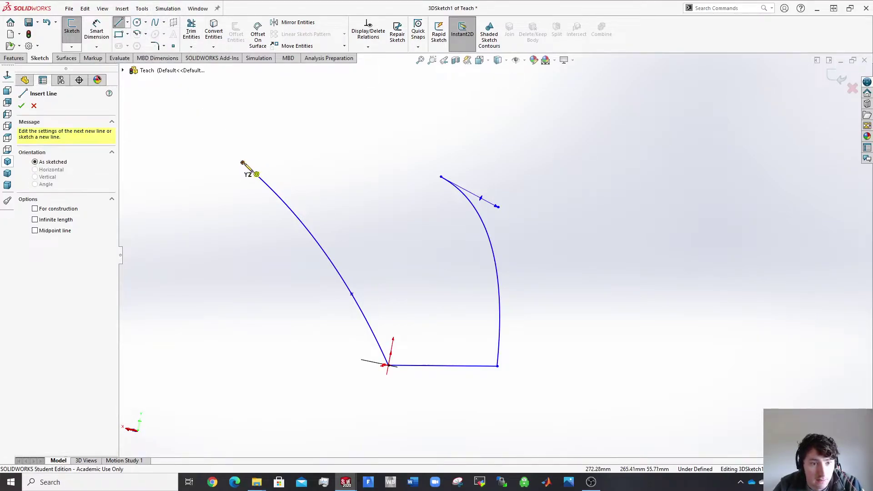
left_click(331, 261)
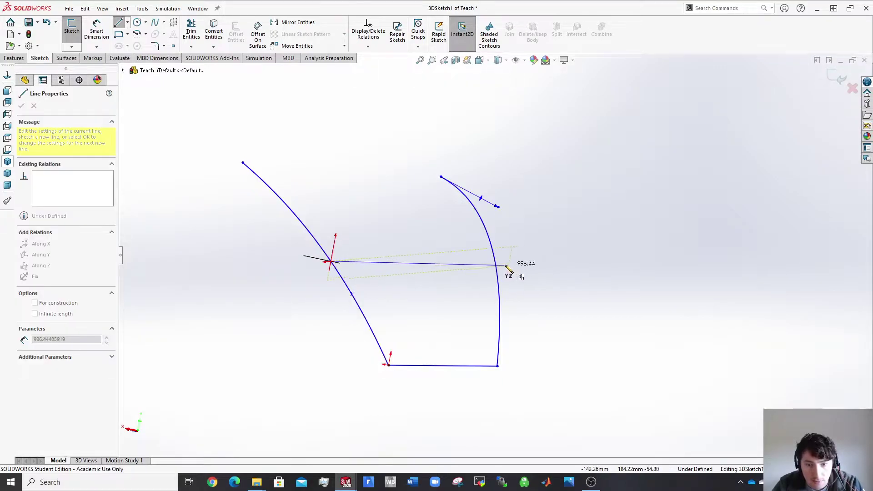
left_click(495, 260)
key("Escape")
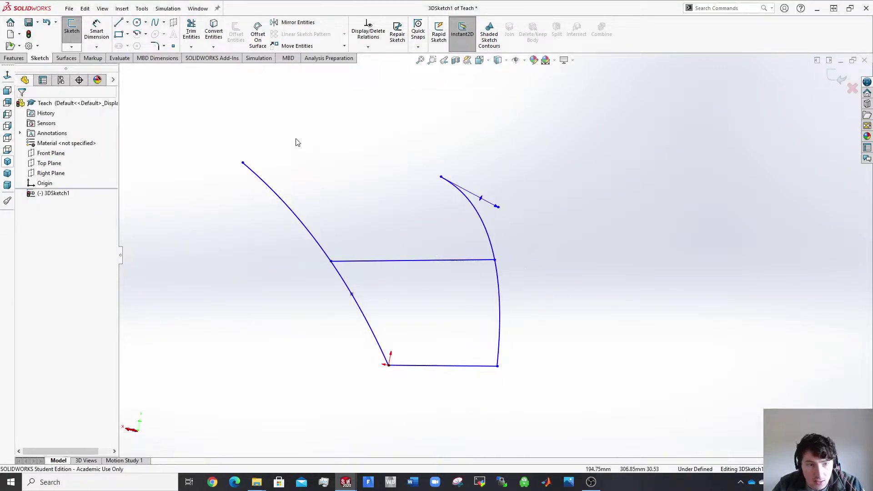
Step: Connect the upper ends of the two splines with a line
key("Return")
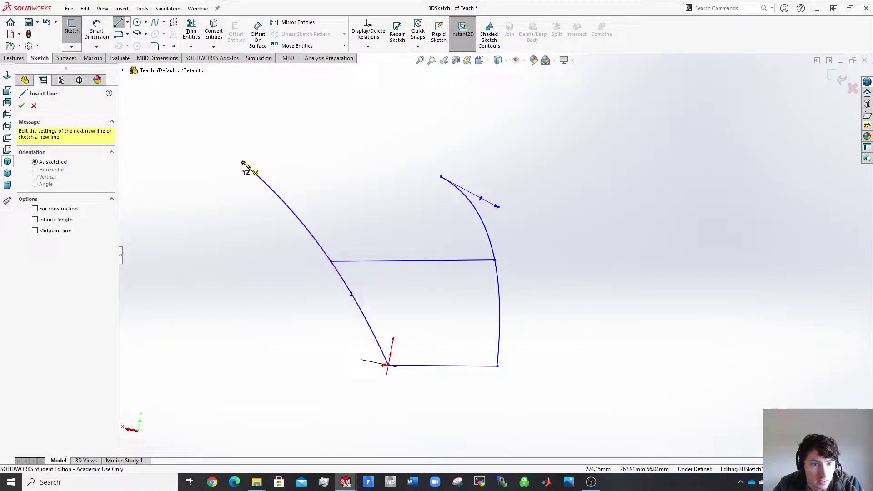
left_click(243, 163)
left_click(441, 177)
key("Escape")
Step: Start a Boundary Surface and add the middle cross line as the first Direction 1 curve using SelectionManager's group selection
scroll(446, 228, "up", 4)
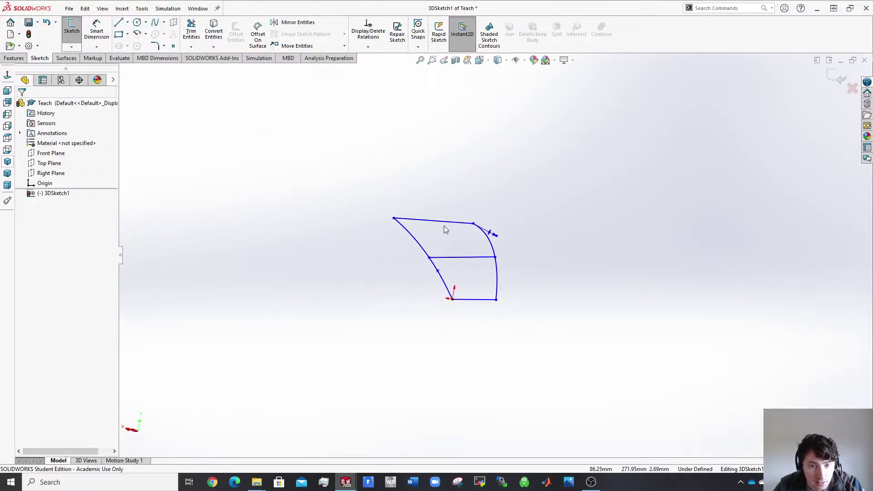
mouse_move(445, 229)
middle_mouse_down()
mouse_move(353, 232)
mouse_move(376, 237)
mouse_move(366, 206)
mouse_move(328, 211)
mouse_move(353, 244)
middle_mouse_up()
scroll(455, 250, "down", 3)
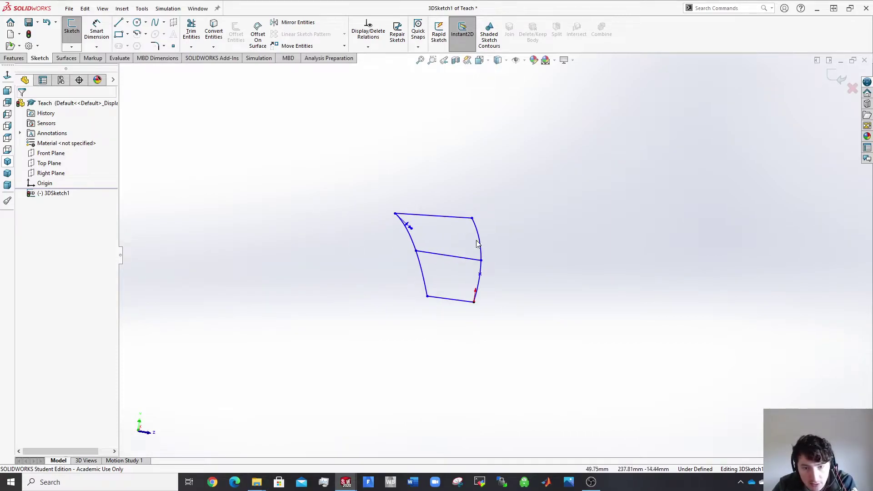
mouse_move(473, 244)
middle_mouse_down()
mouse_move(423, 227)
mouse_move(387, 252)
middle_mouse_up()
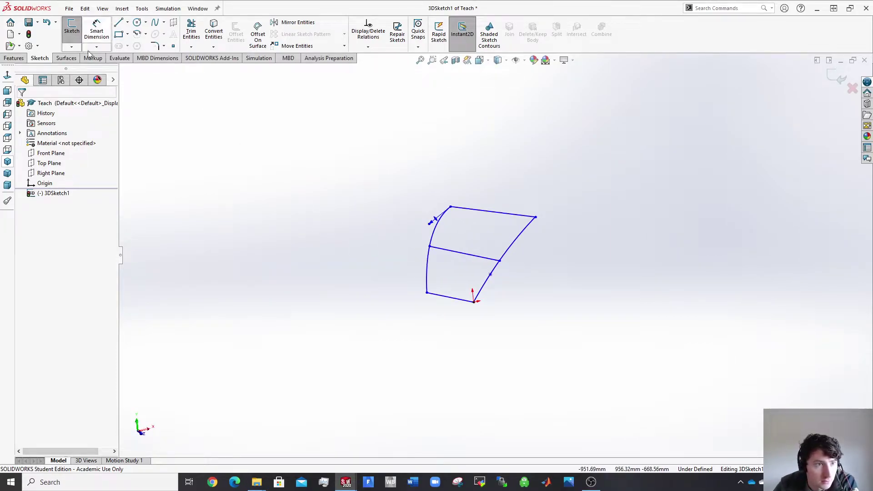
left_click(66, 59)
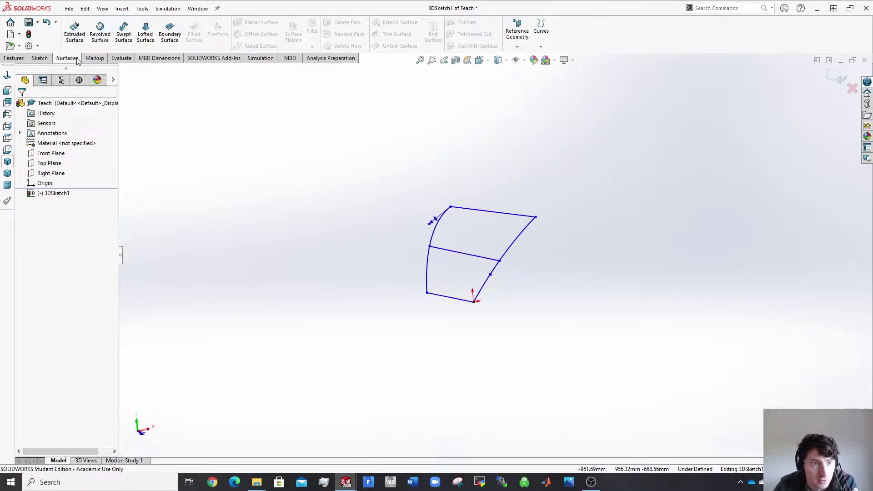
left_click(171, 40)
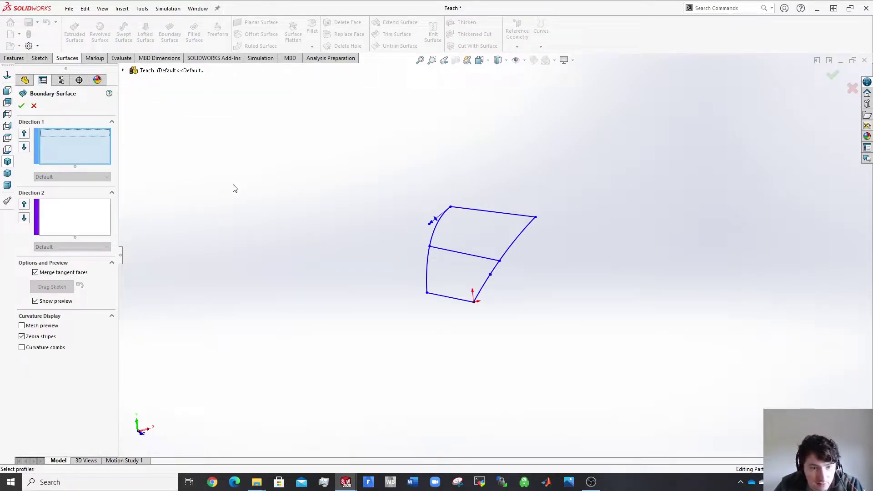
scroll(460, 301, "down", 5)
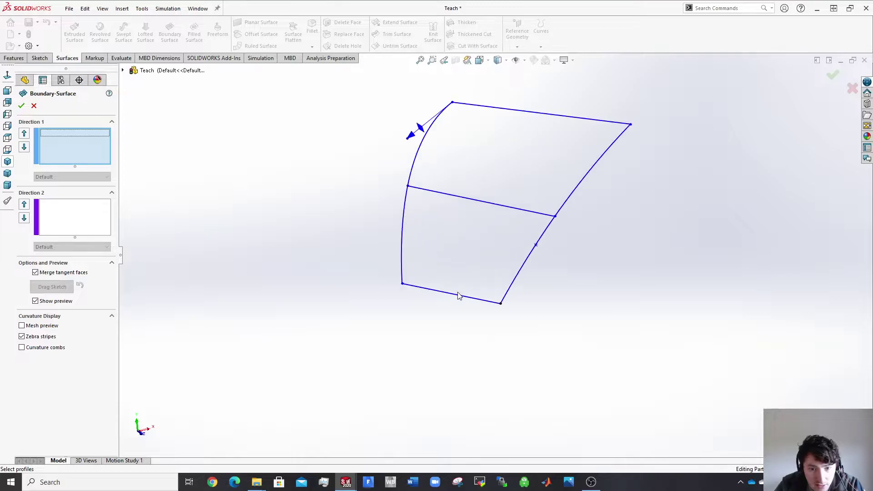
right_click(82, 162)
left_click(104, 183)
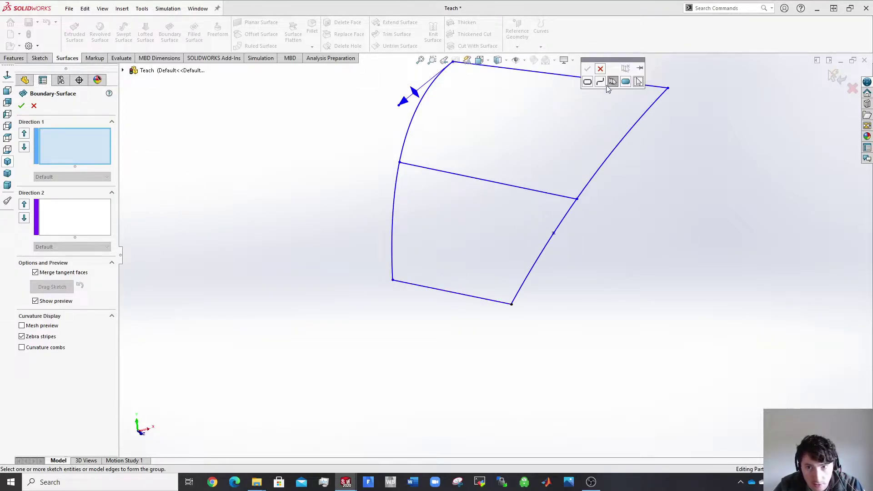
left_click(531, 193)
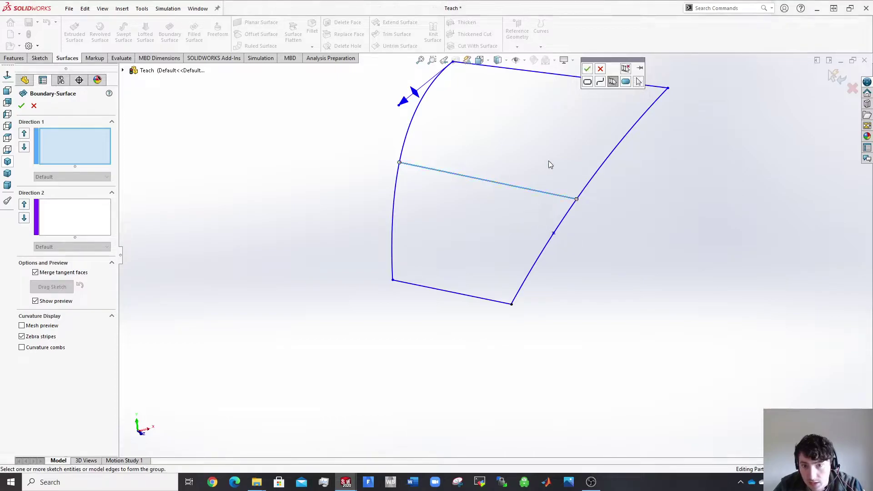
left_click(588, 69)
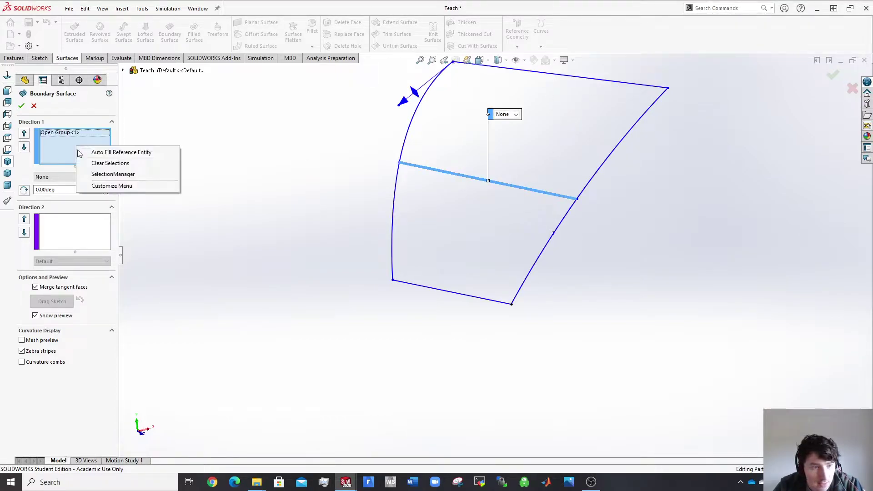
Step: Add the lower line as a second open group in Direction 1 of the boundary surface
right_click(77, 149)
left_click(93, 176)
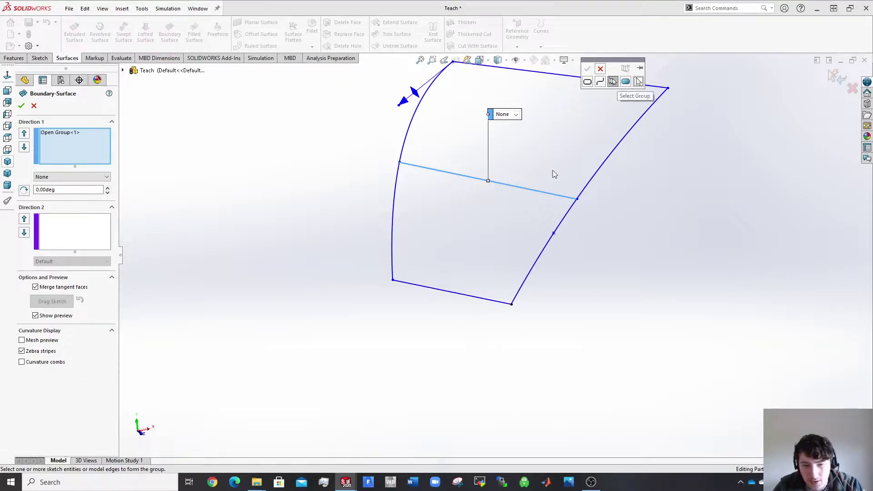
left_click(464, 295)
left_click(588, 69)
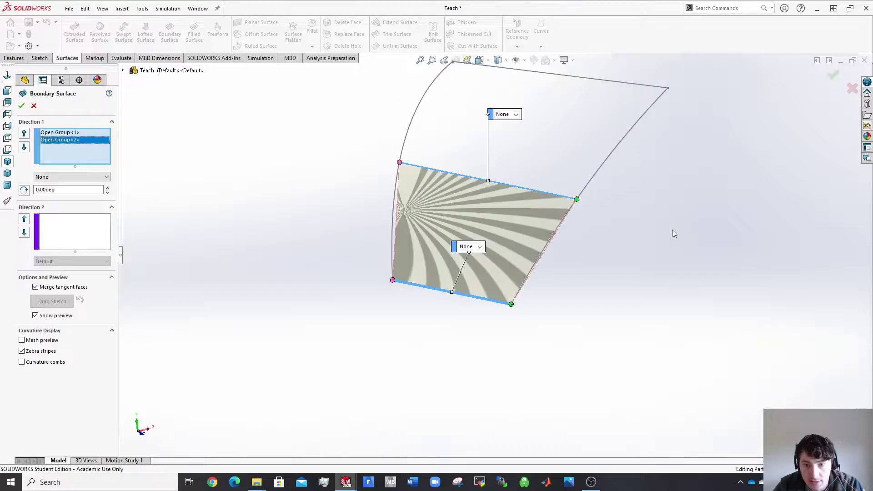
Step: Add the second spline, the one with the tangent handle, as a Direction 2 open group with SelectionManager
right_click(67, 235)
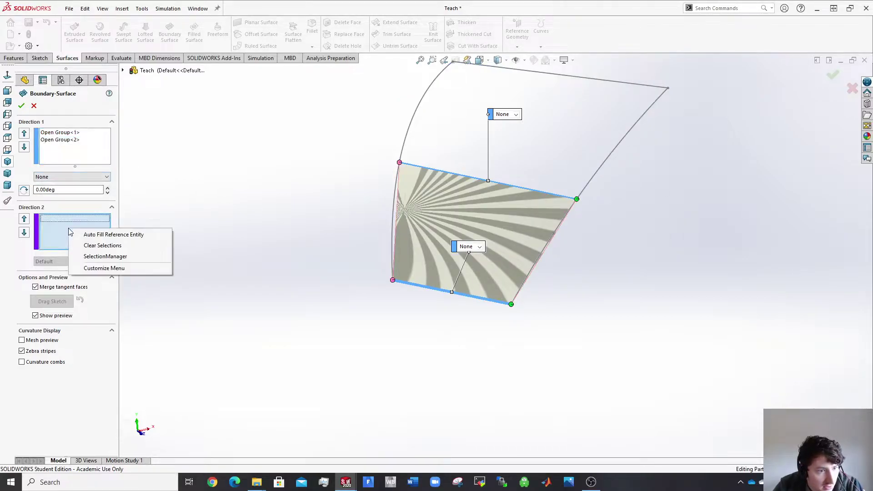
left_click(86, 257)
left_click(394, 226)
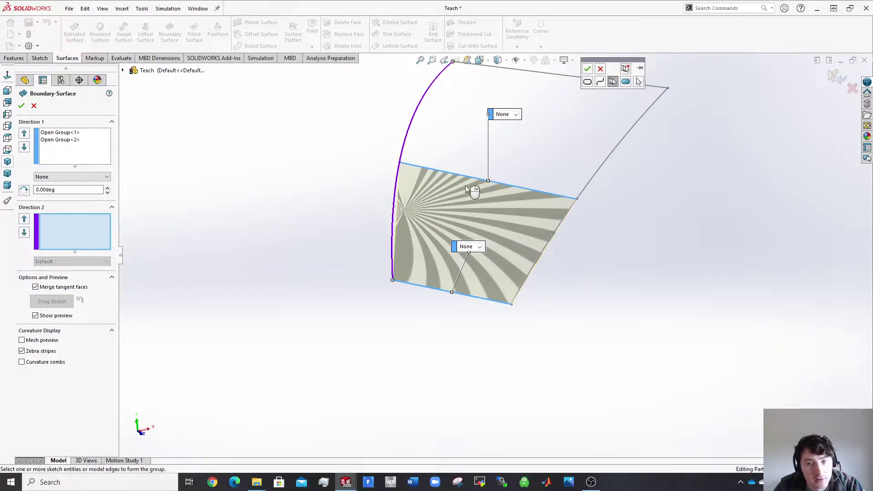
left_click(588, 69)
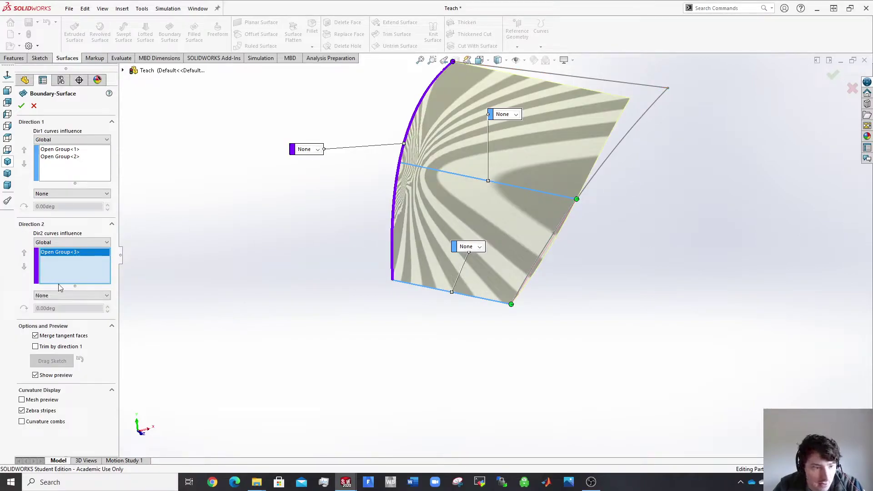
Step: Add the spline that starts at the origin as another open group in Direction 2
right_click(64, 278)
left_click(84, 302)
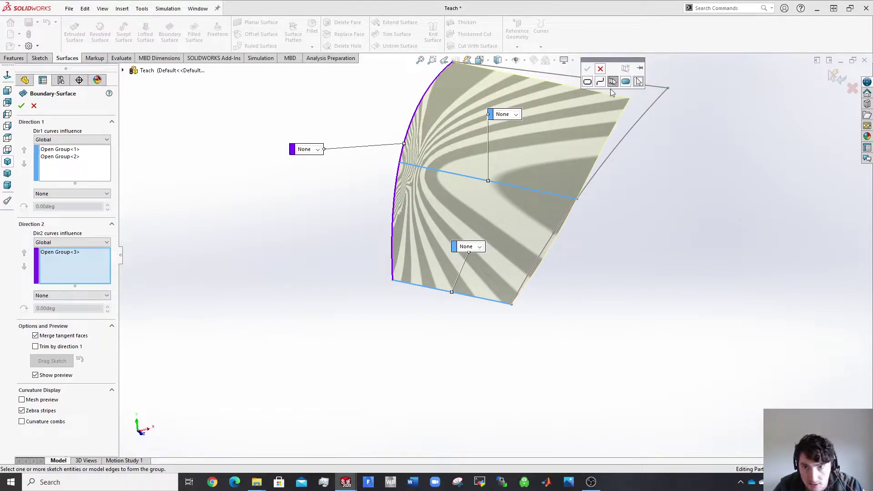
left_click(565, 223)
left_click(588, 69)
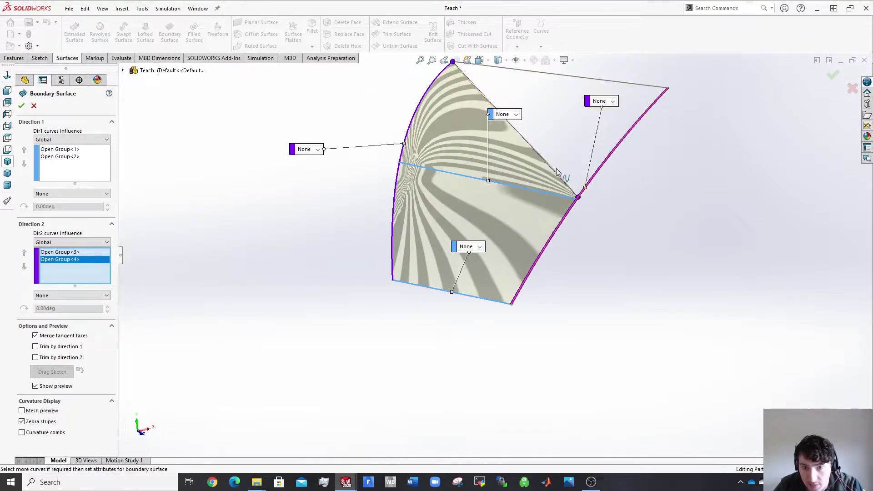
Step: Check the zebra-striped preview from several angles and accept the boundary surface with its two groups in each direction
scroll(501, 253, "up", 3)
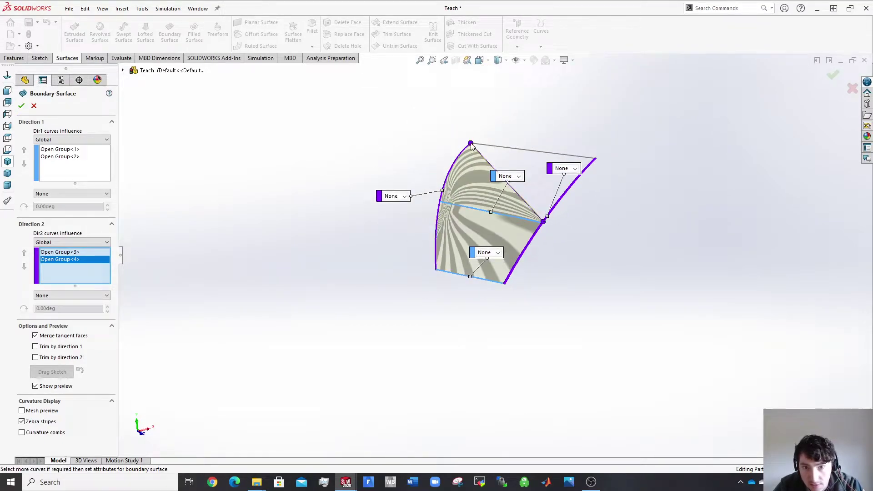
scroll(541, 229, "down", 5)
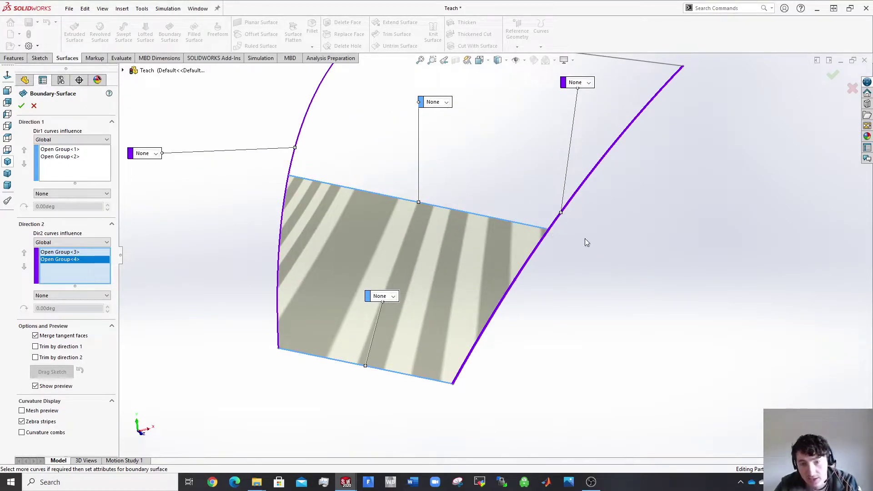
scroll(586, 237, "up", 3)
middle_click_drag(578, 230, 542, 245)
scroll(552, 208, "up", 1)
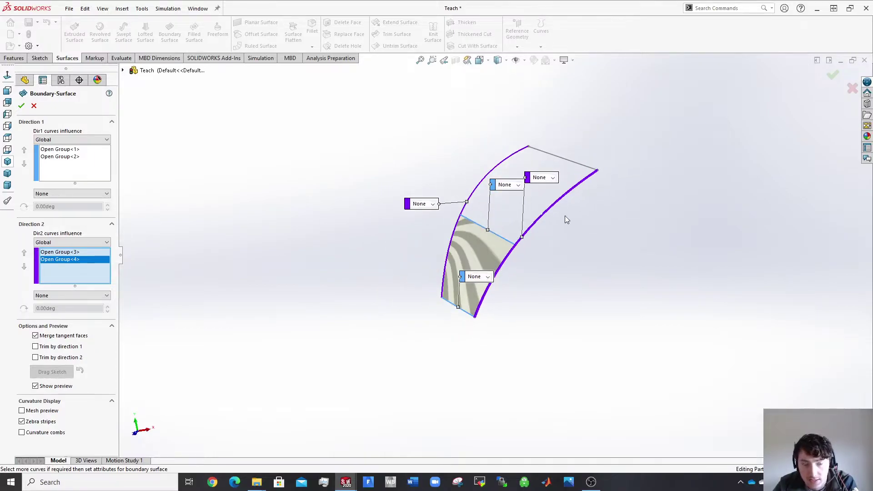
left_click(21, 106)
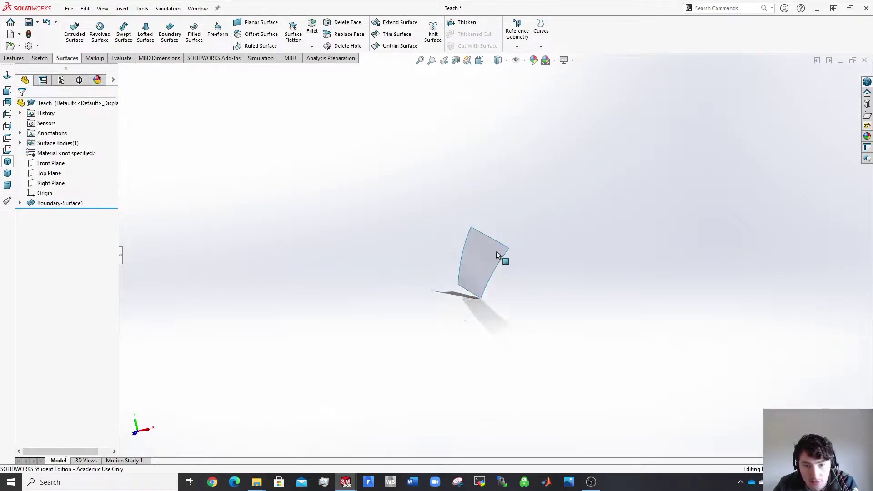
Step: Start a new 3D sketch and draw a line in the XY plane from the origin out beyond the surface's lower corner
middle_click_drag(495, 250, 445, 227)
mouse_move(520, 251)
middle_mouse_down()
mouse_move(507, 242)
mouse_move(503, 255)
mouse_move(405, 271)
mouse_move(517, 274)
mouse_move(559, 260)
mouse_move(527, 264)
middle_mouse_up()
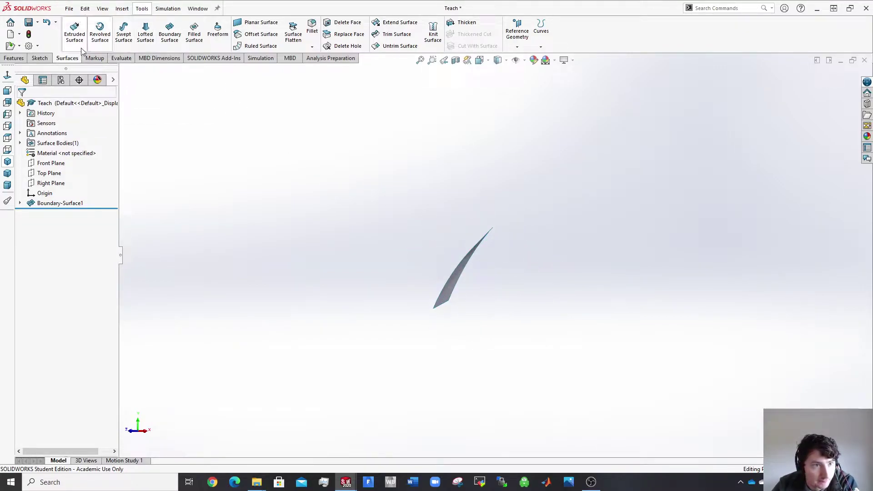
left_click(41, 58)
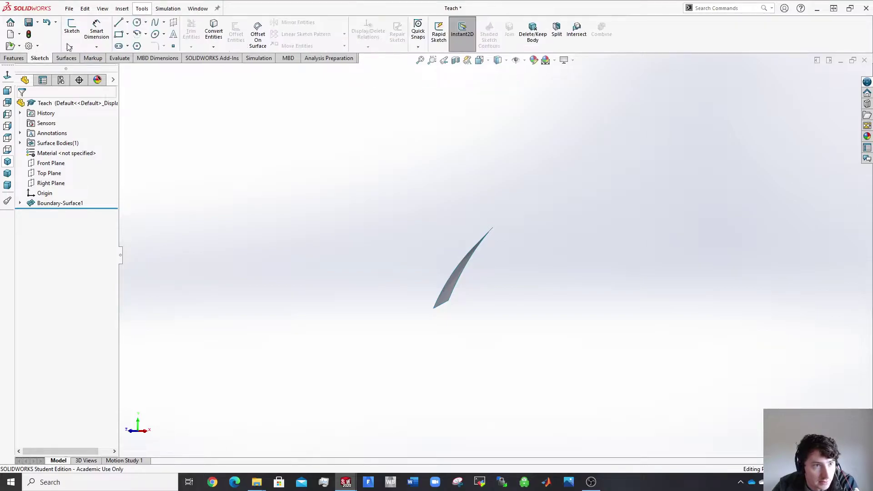
left_click(72, 47)
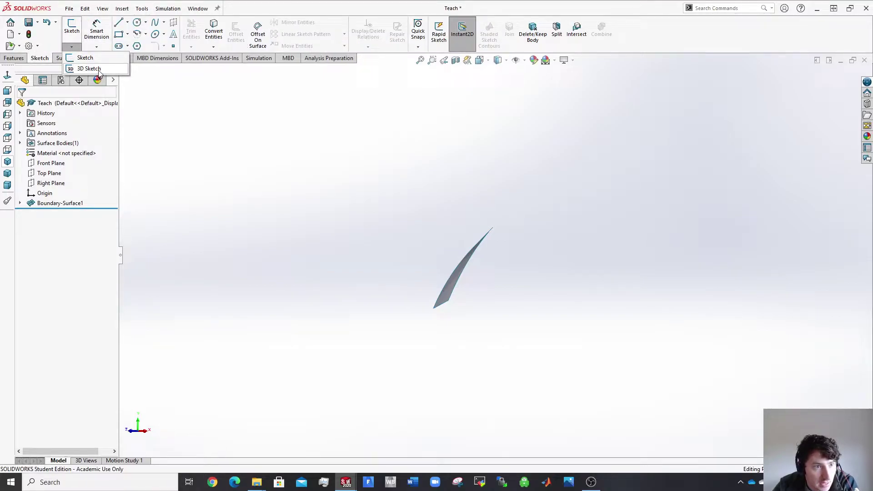
left_click(89, 69)
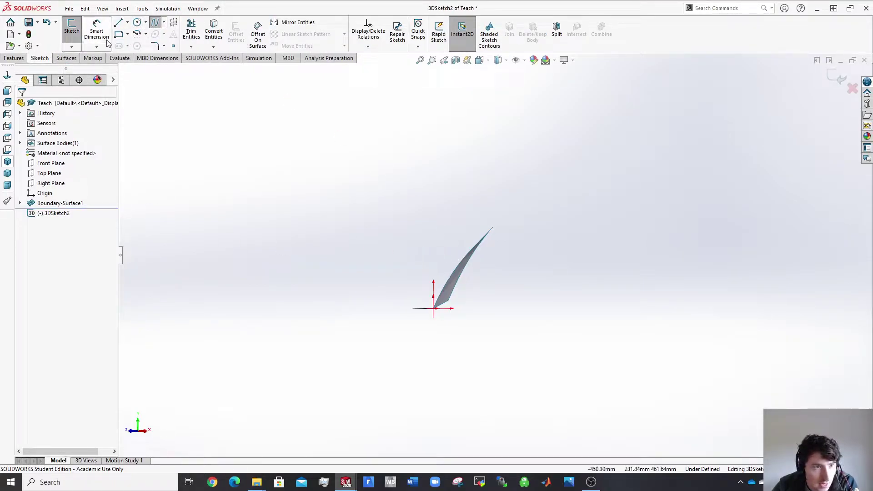
scroll(445, 327, "down", 5)
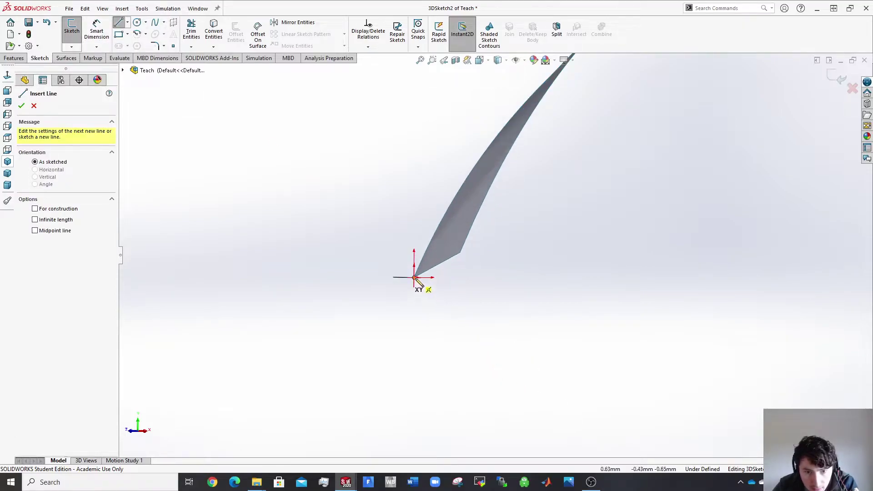
left_click(414, 278)
left_click(567, 286)
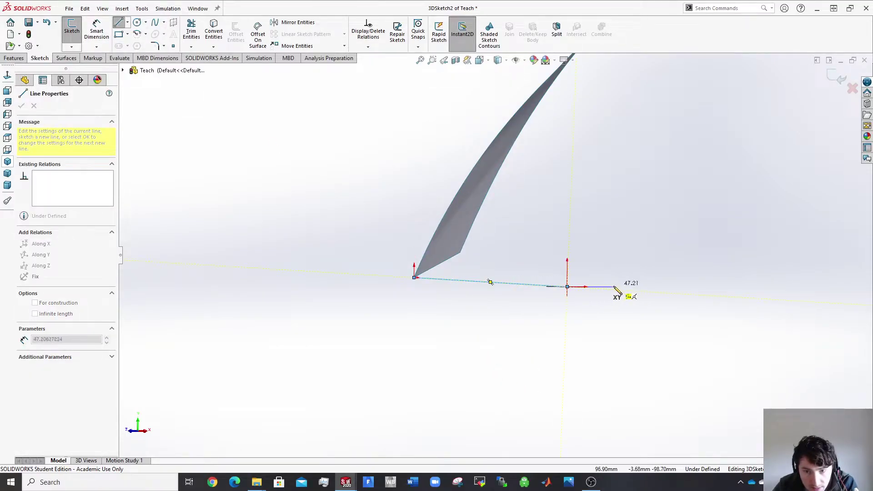
Step: Try a second line about 896 mm long from the first line's end, reposition its free end and delete the line
middle_click_drag(616, 291, 552, 321)
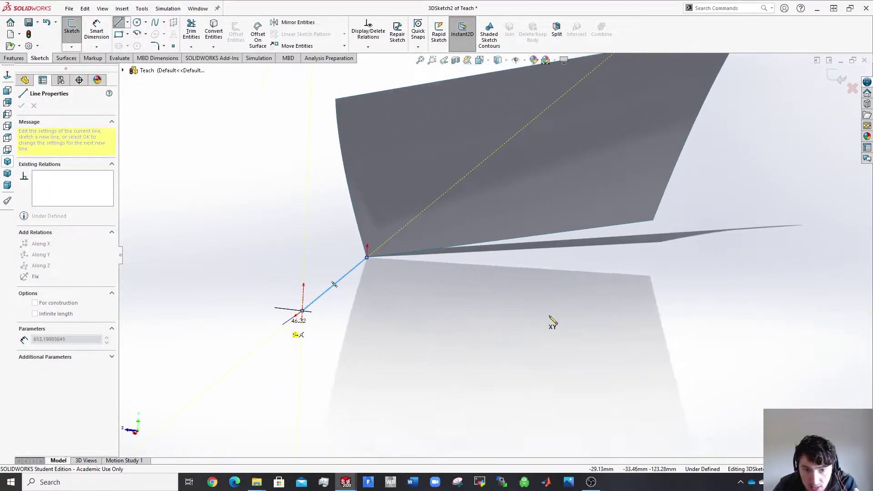
double_click(661, 328)
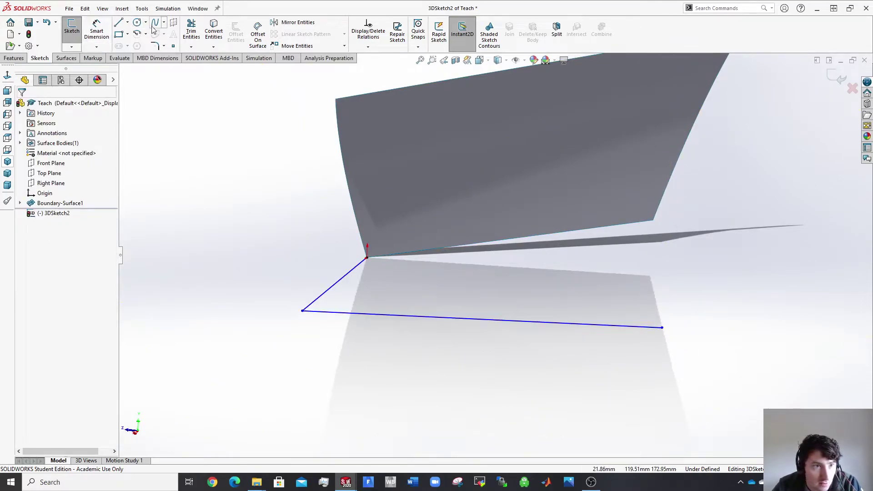
scroll(632, 291, "up", 10)
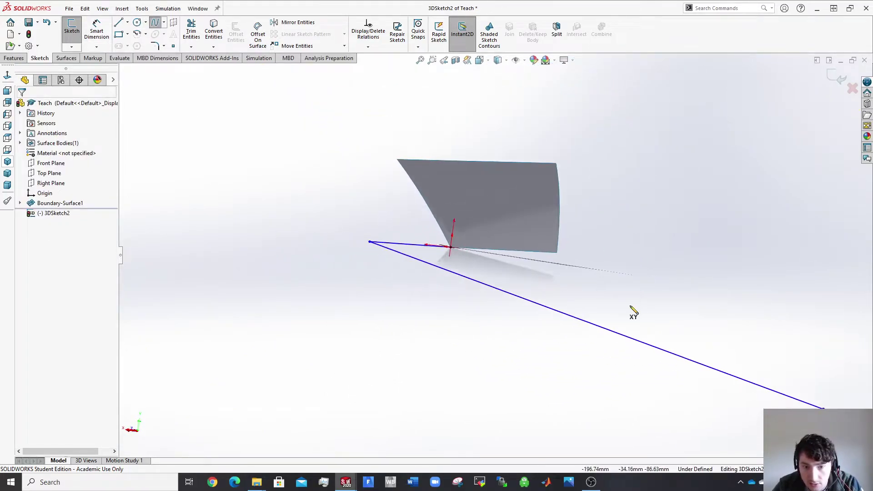
middle_click_drag(554, 306, 644, 287)
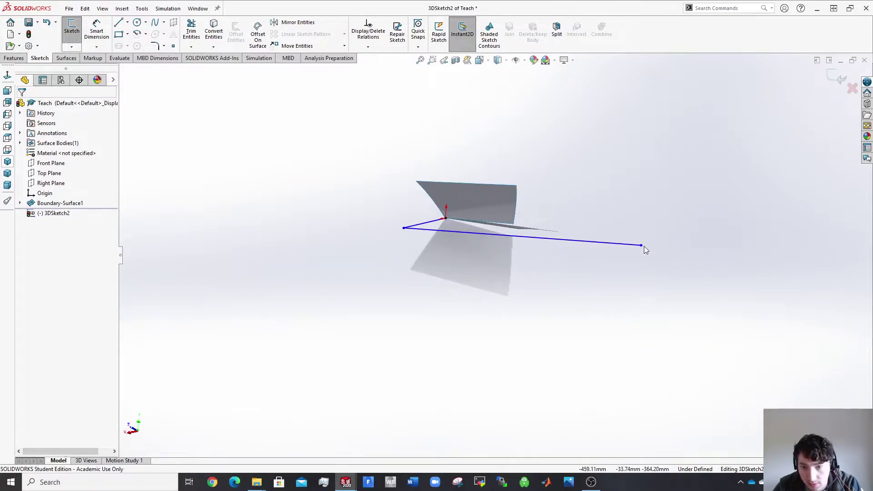
left_click_drag(644, 246, 478, 240)
mouse_move(516, 253)
middle_mouse_down()
mouse_move(495, 232)
mouse_move(487, 245)
mouse_move(474, 240)
mouse_move(444, 251)
mouse_move(528, 242)
middle_mouse_up()
left_click_drag(695, 189, 435, 245)
middle_click_drag(532, 279, 553, 236)
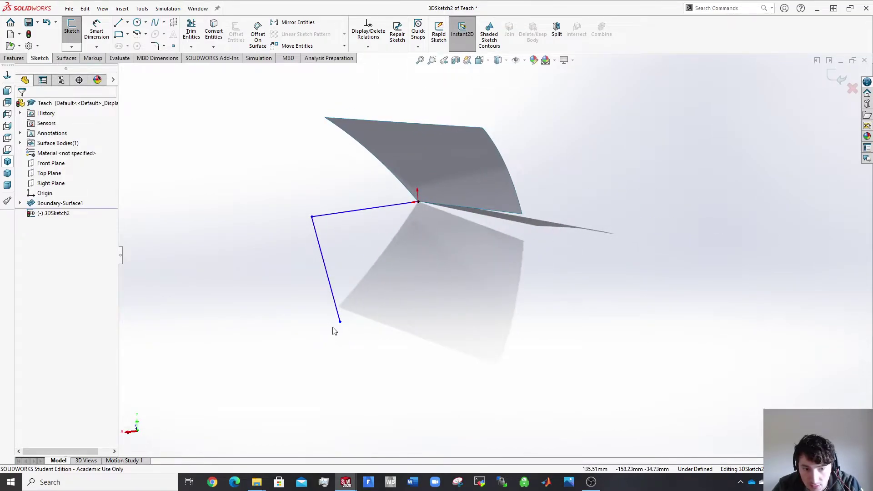
left_click_drag(341, 324, 346, 299)
left_click_drag(378, 235, 384, 227)
mouse_move(448, 243)
middle_mouse_down()
mouse_move(485, 238)
mouse_move(500, 261)
mouse_move(495, 339)
middle_mouse_up()
left_click(257, 178)
key("Delete")
Step: Draw a line about 306 mm long in the ZX plane from the free end of the first line
middle_click_drag(335, 247, 332, 269)
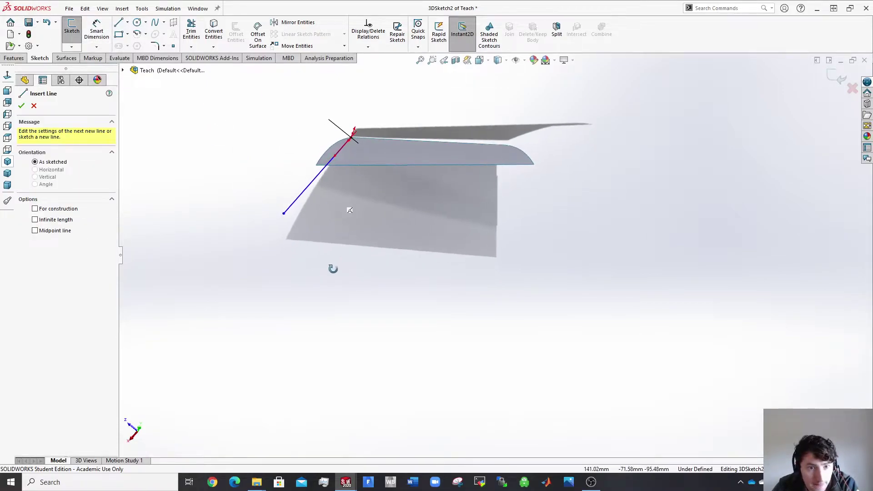
left_click(284, 214)
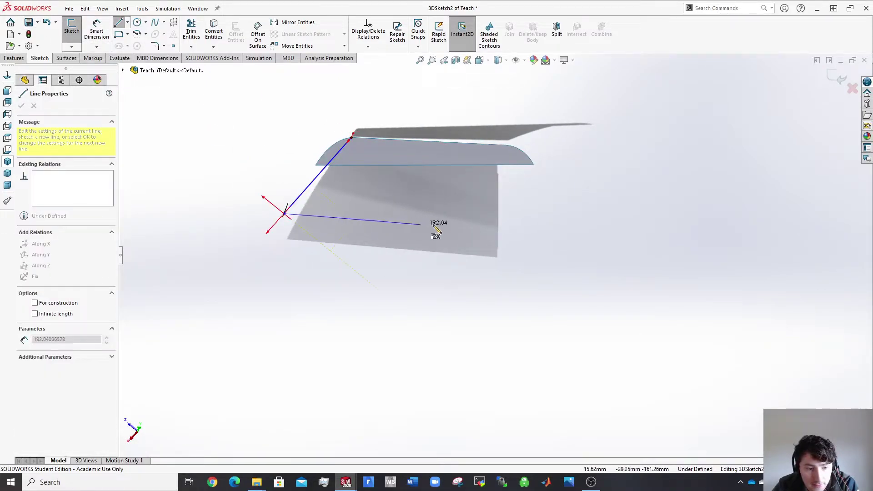
left_click(508, 233)
Step: Try a third line from the second line's end toward the surface's lower corner, reposition its free end and delete the line
middle_click_drag(503, 217, 519, 155)
middle_click_drag(561, 197, 645, 236)
key("Escape")
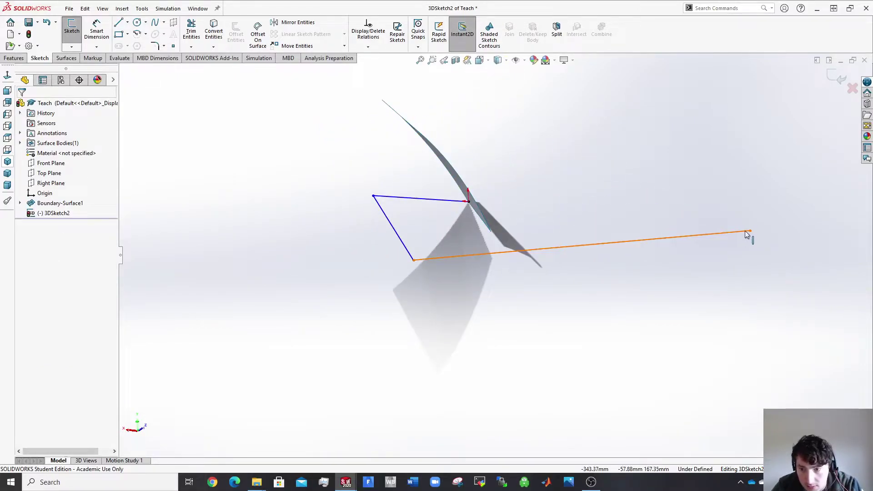
left_click_drag(706, 234, 475, 249)
mouse_move(503, 263)
middle_mouse_down()
mouse_move(585, 243)
mouse_move(507, 278)
mouse_move(501, 269)
middle_mouse_up()
mouse_move(488, 239)
left_mouse_down()
mouse_move(507, 218)
mouse_move(493, 260)
mouse_move(514, 235)
left_mouse_up()
left_click(467, 249)
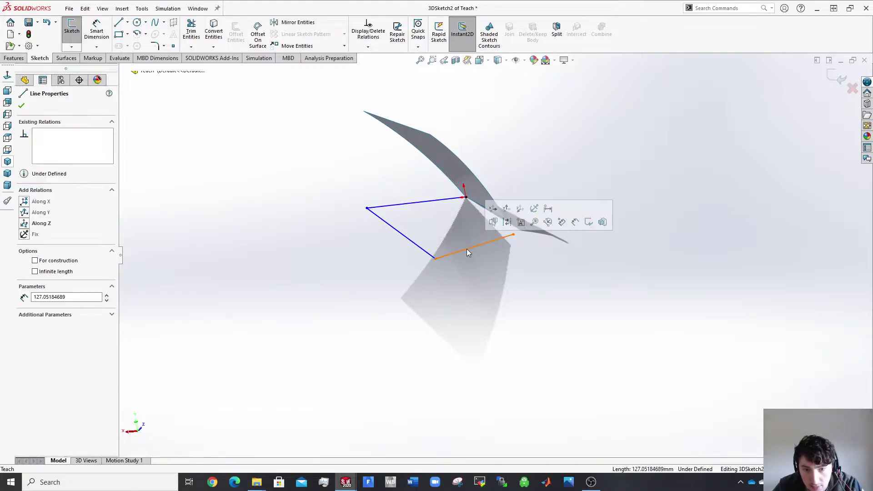
key("Delete")
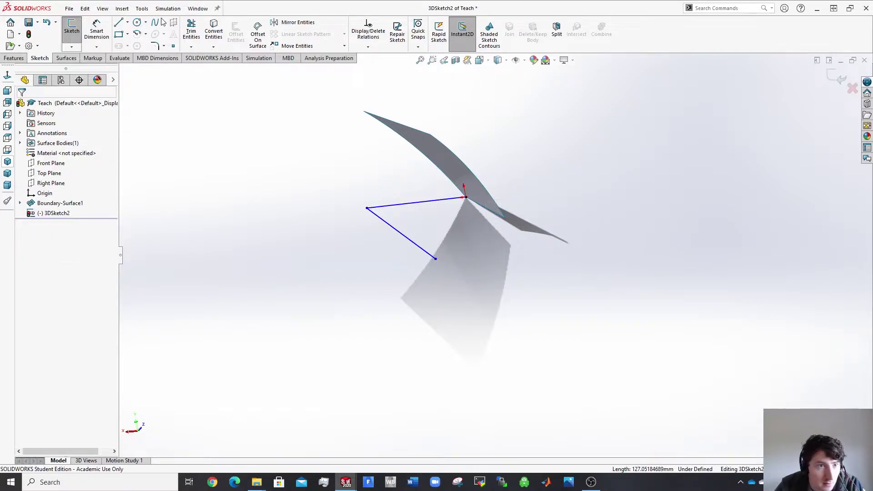
Step: Draw a two-point spline from the surface's far lower corner to the free end of the second line
left_click(156, 23)
left_click(506, 221)
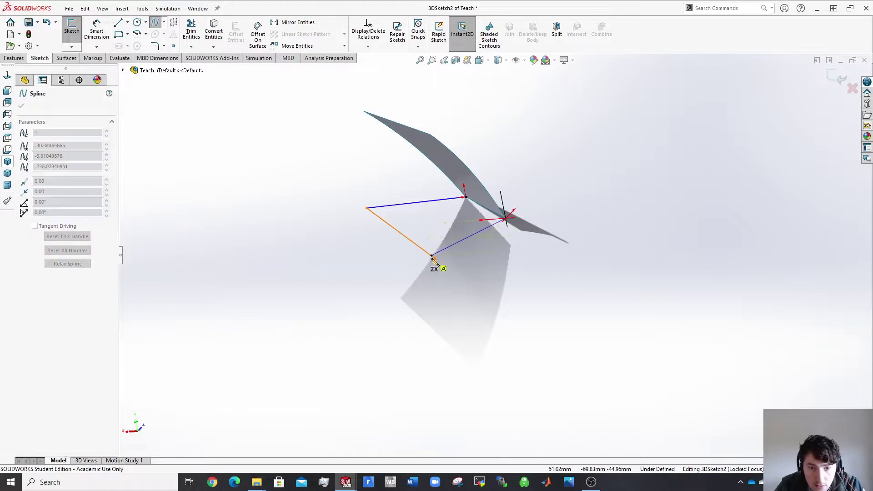
double_click(435, 259)
key("Escape")
Step: Bow the new spline outward between its two endpoints with a tangent handle
left_click(473, 244)
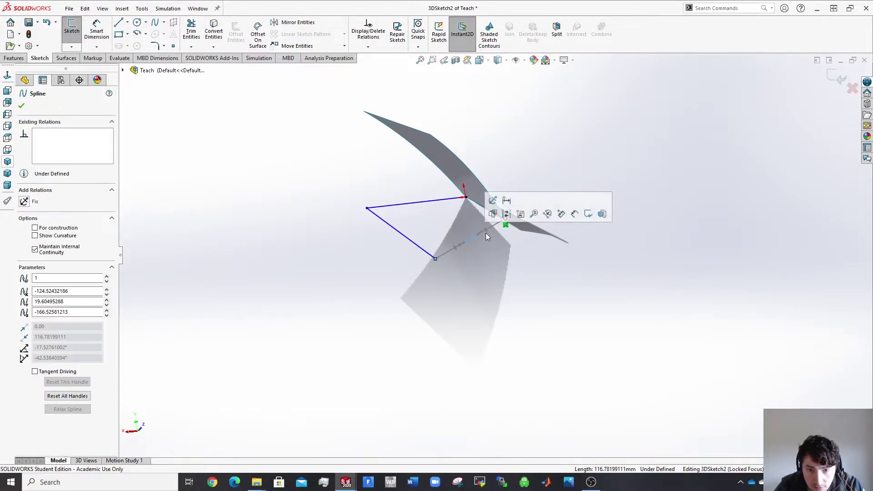
double_click(486, 235)
key("Escape")
mouse_move(537, 277)
middle_mouse_down()
mouse_move(571, 232)
mouse_move(586, 258)
mouse_move(585, 271)
mouse_move(579, 265)
middle_mouse_up()
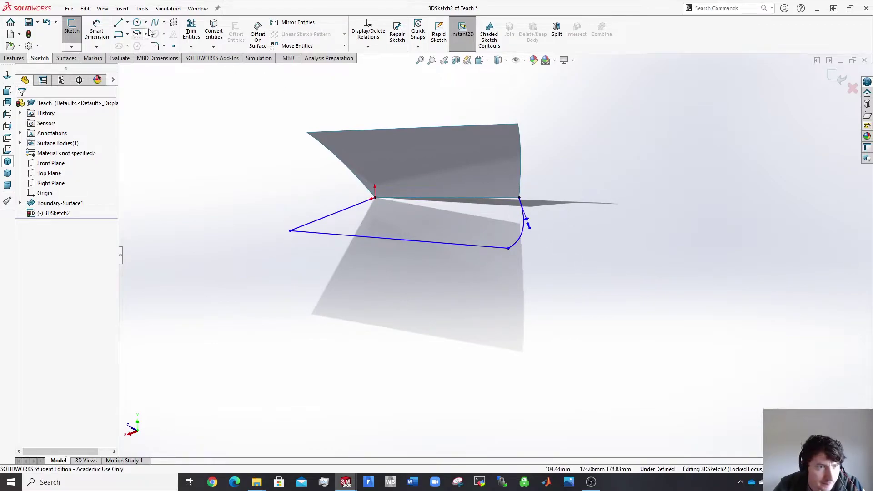
left_click(66, 58)
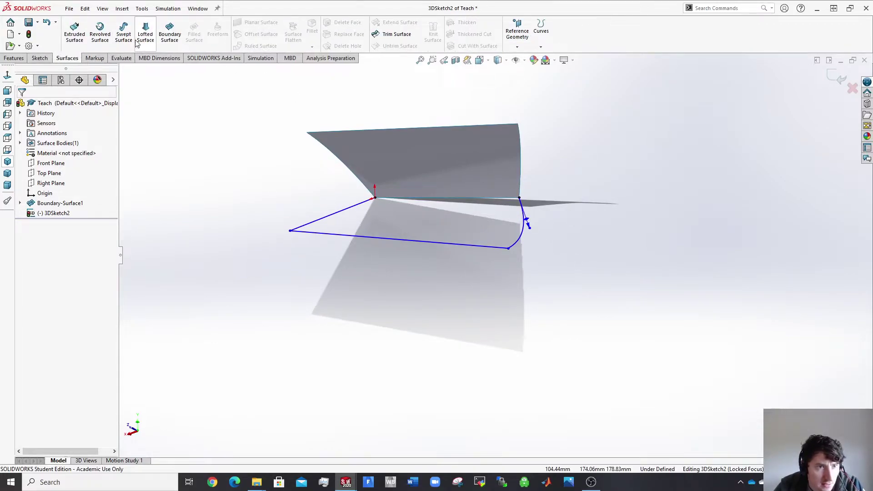
left_click(173, 42)
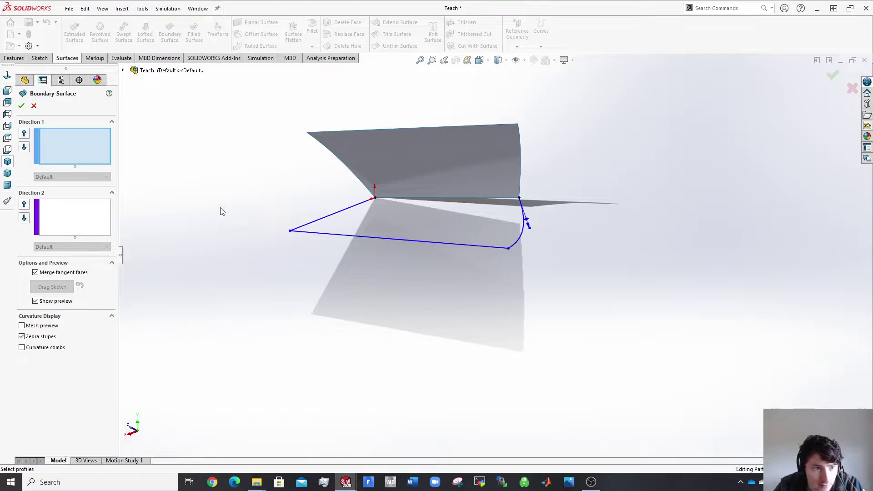
key("Escape")
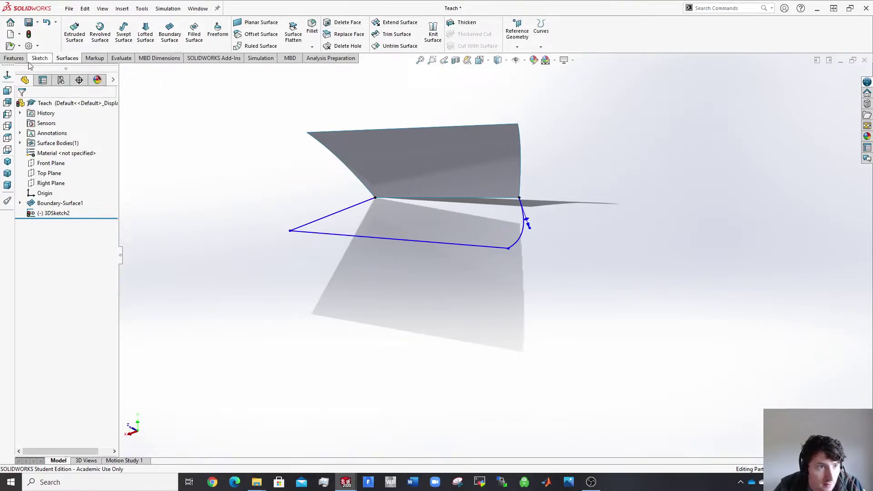
left_click(39, 59)
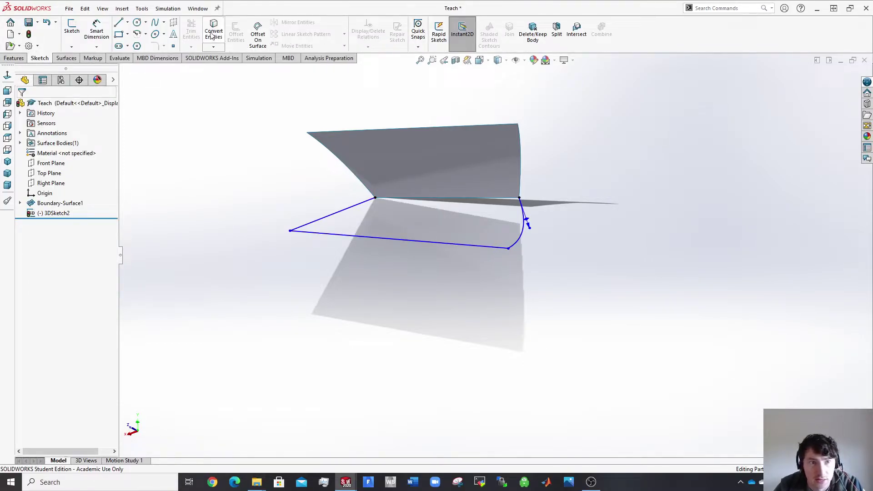
left_click(469, 198)
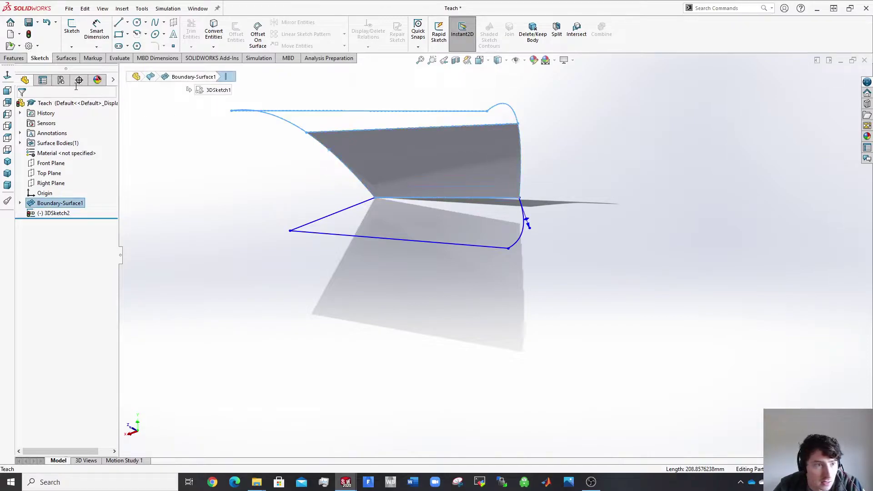
left_click(202, 149)
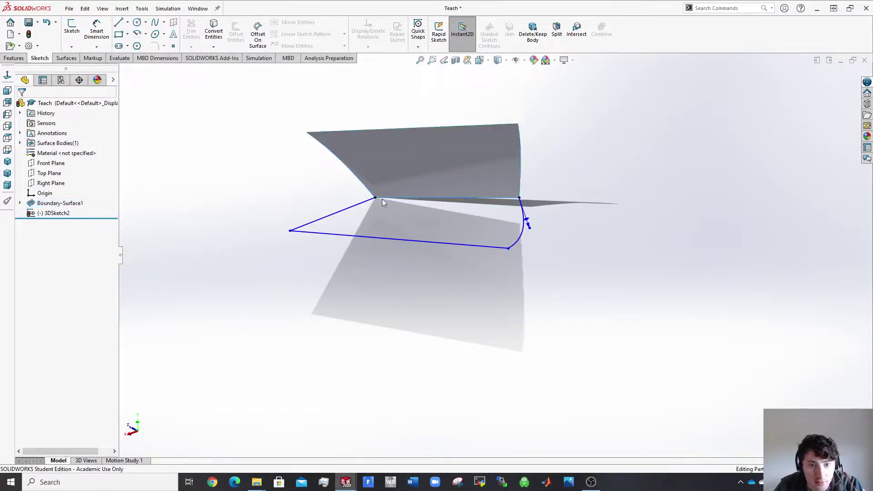
left_click(119, 24)
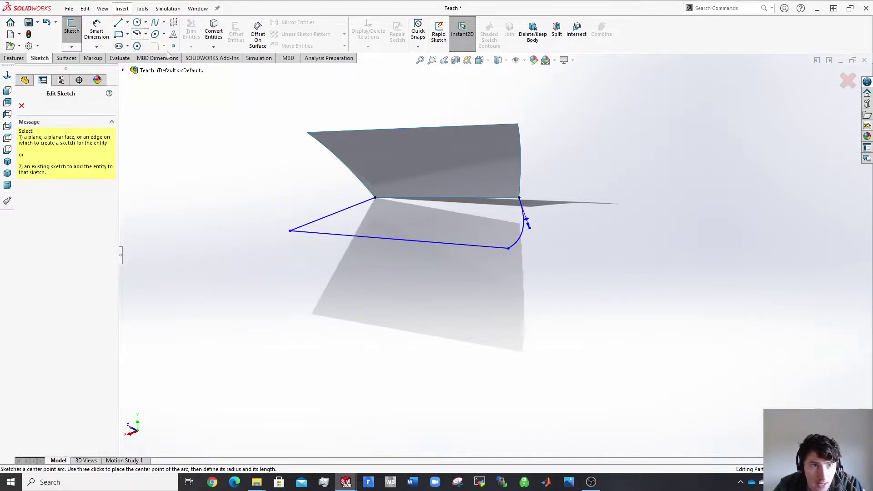
left_click(121, 25)
Step: Show 3DSketch1, the sketch absorbed under Boundary-Surface1, so its curves can be selected
left_click(20, 204)
left_click(53, 214)
right_click(52, 217)
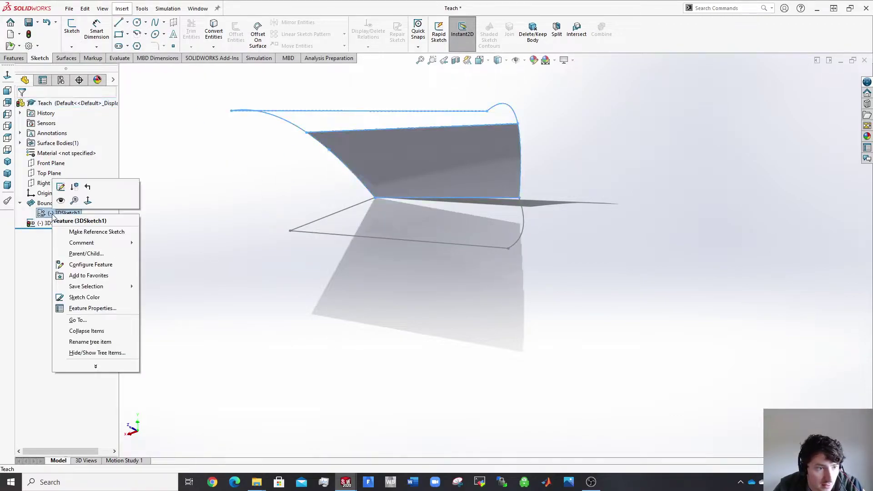
left_click(266, 214)
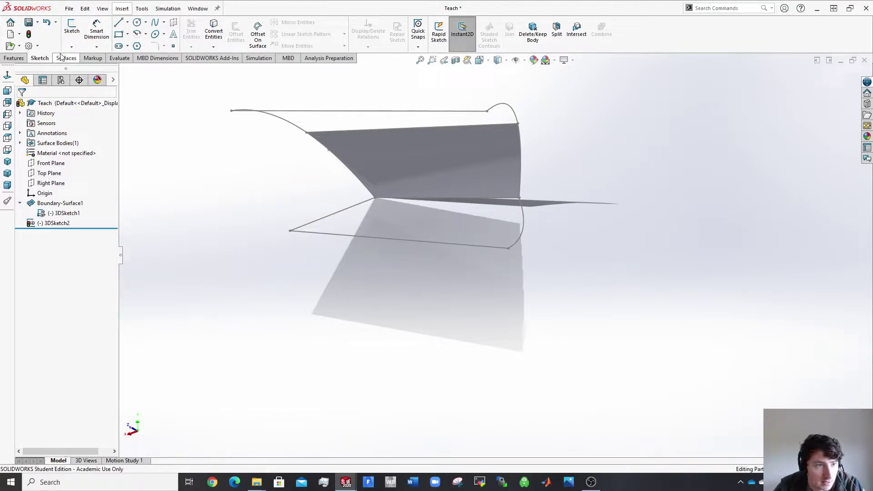
Step: Start a boundary surface using the existing surface's lower edge and the line opposite it in 3DSketch2 as the Direction 1 curves
left_click(76, 59)
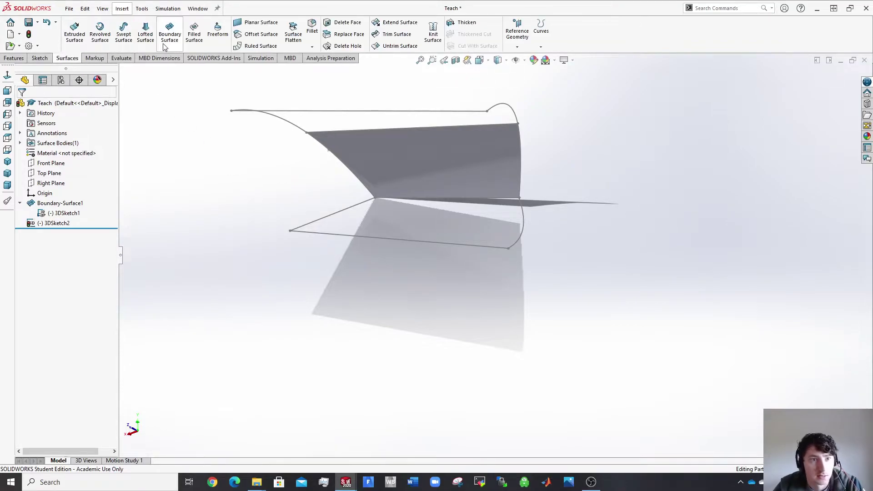
left_click(170, 38)
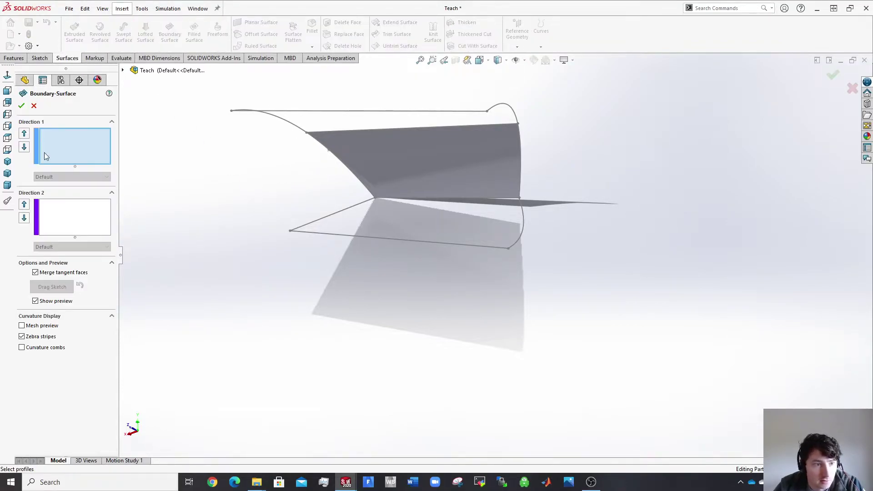
right_click(45, 152)
left_click(91, 180)
left_click(449, 198)
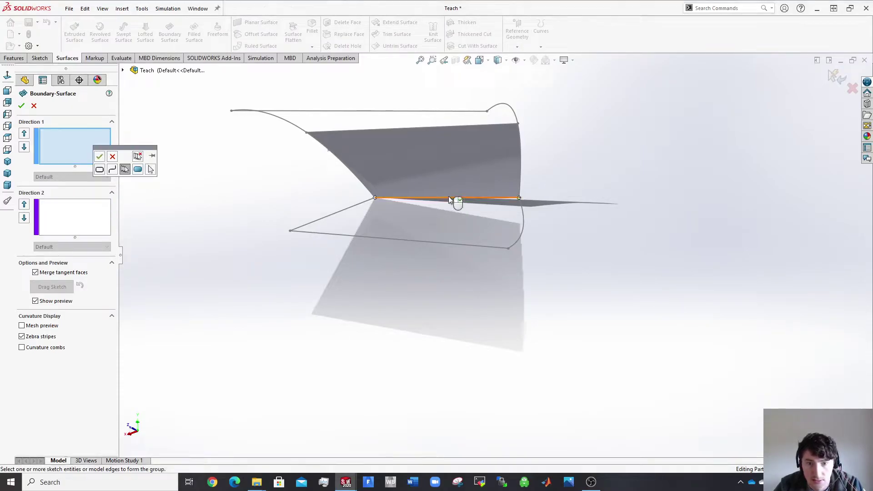
left_click(100, 156)
right_click(89, 151)
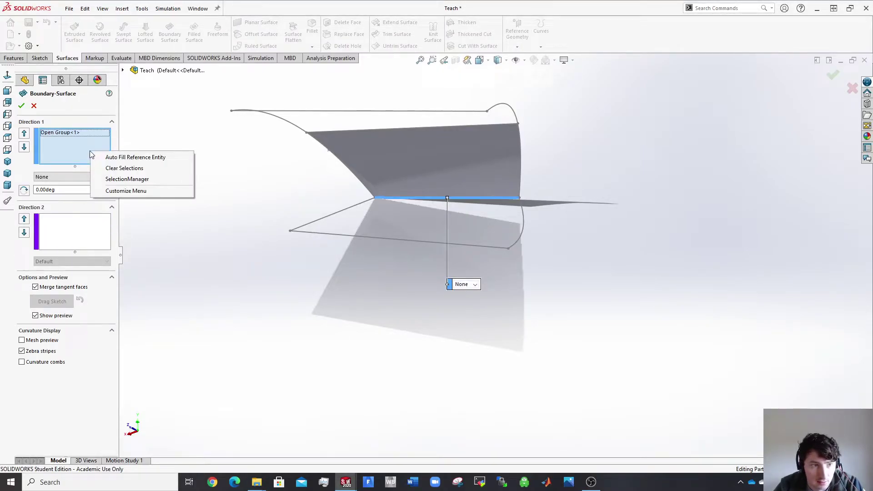
left_click(118, 179)
left_click(432, 246)
left_click(591, 67)
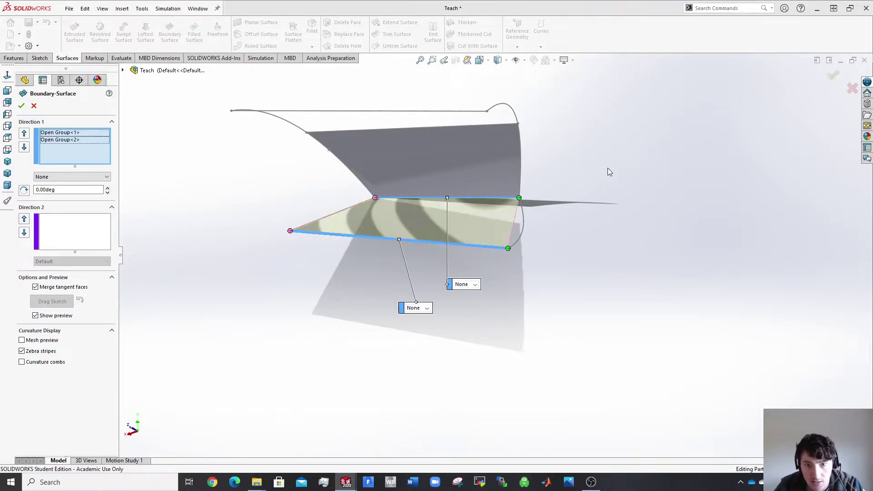
Step: Add 3DSketch2's connecting side line and the bowed spline opposite it as Direction 2 curves, and create the boundary surface
right_click(78, 228)
left_click(105, 254)
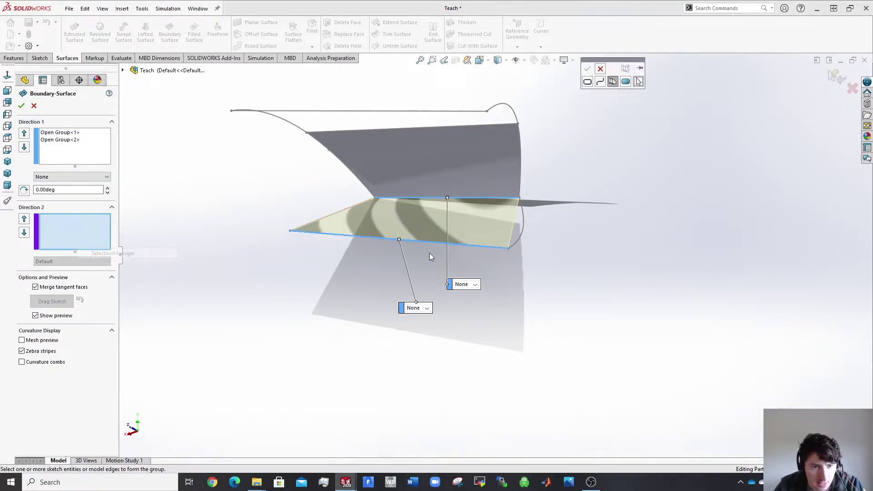
left_click(342, 213)
left_click(588, 69)
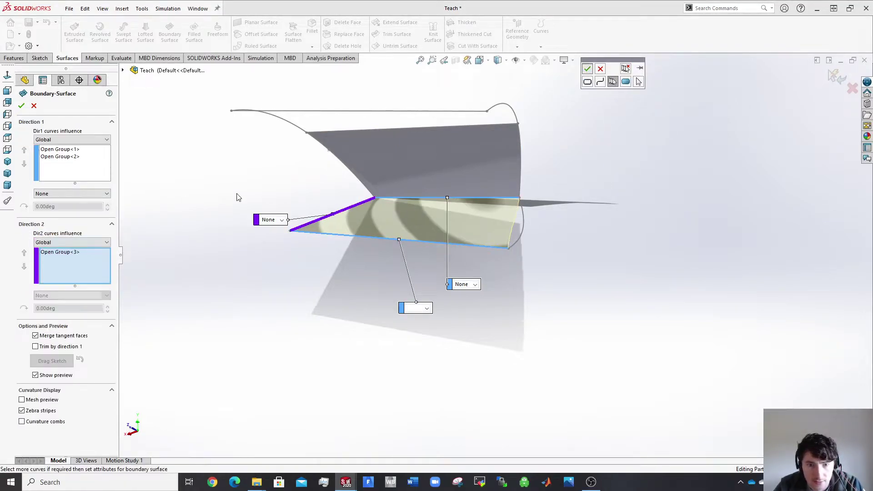
right_click(73, 257)
left_click(122, 286)
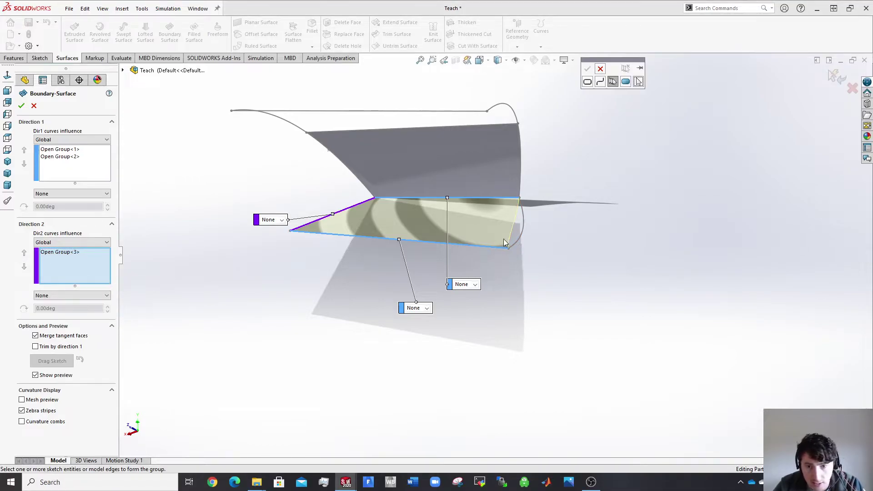
left_click(517, 242)
left_click(587, 70)
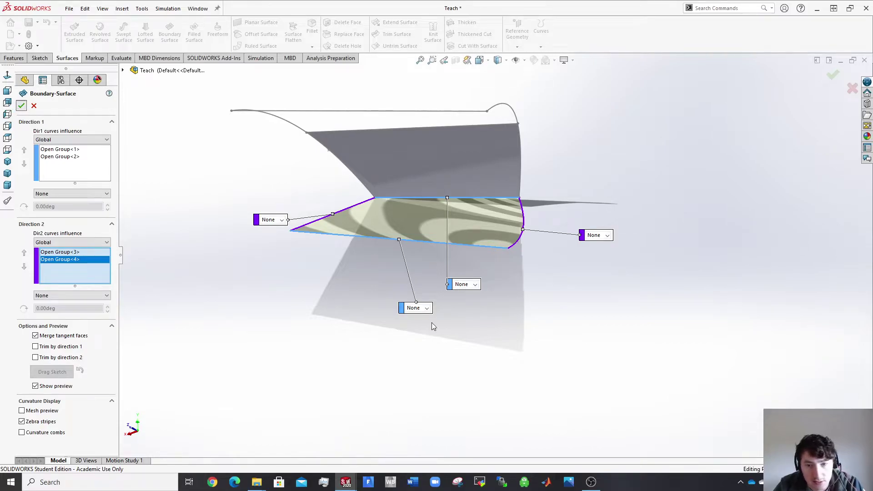
left_click(21, 106)
Step: Start a new 3D sketch for curves linking the upper and lower surfaces
middle_click_drag(394, 333, 362, 226)
left_click(40, 59)
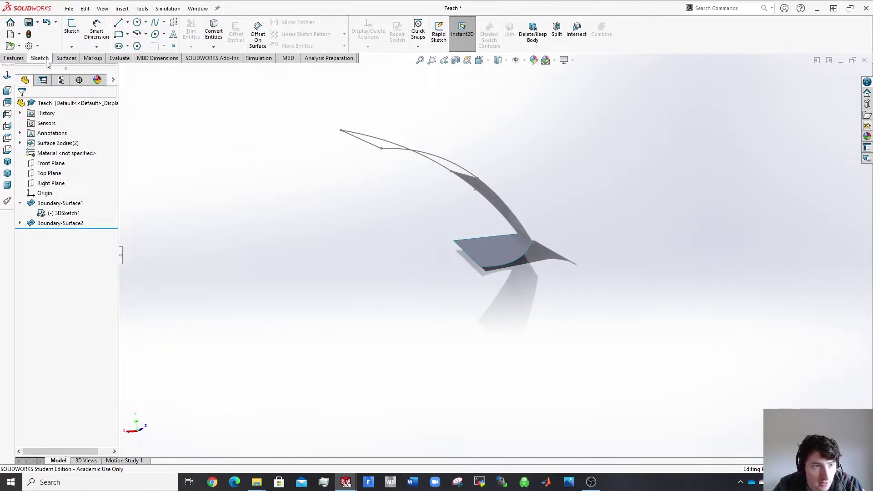
left_click(128, 22)
left_click(135, 30)
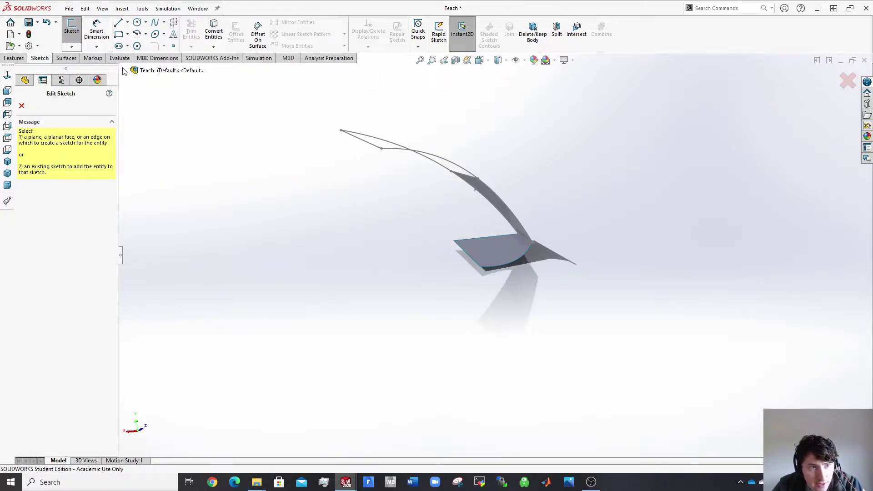
left_click(22, 106)
left_click(71, 47)
left_click(79, 72)
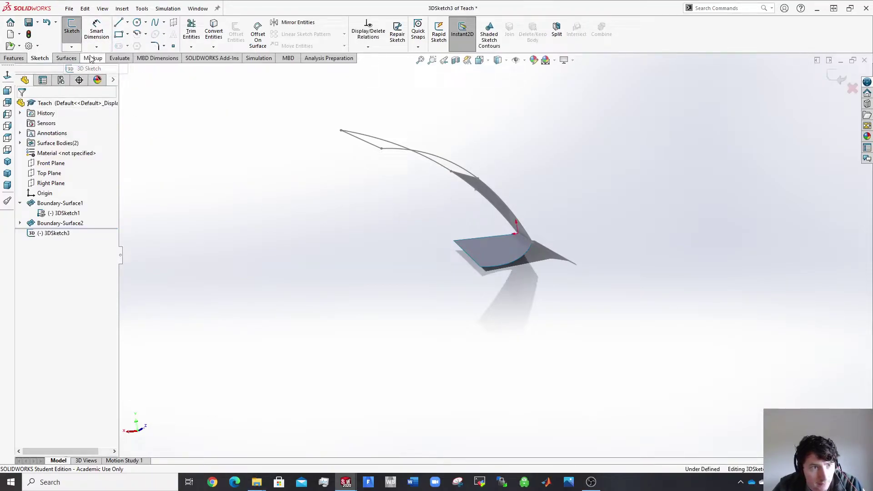
Step: Try a straight line from the upper surface's top corner on the spline side down to the lower surface's outer corner
left_click(118, 22)
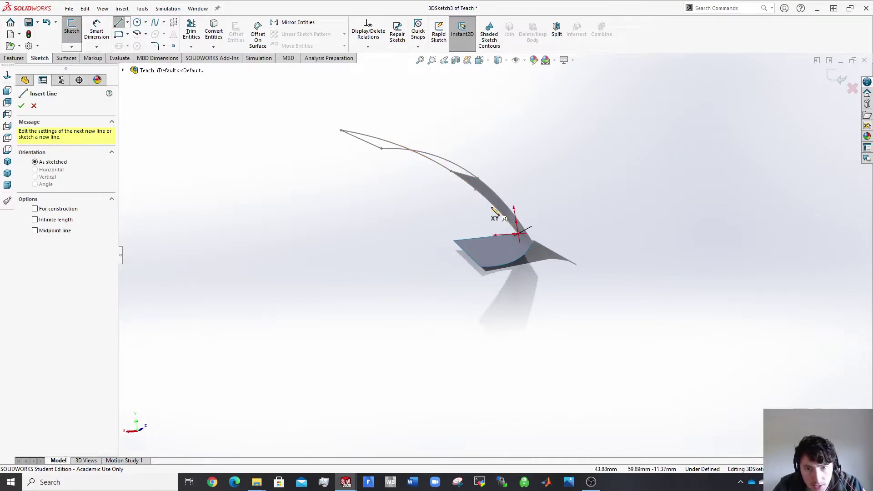
left_click(477, 179)
left_click(481, 266)
key("Escape")
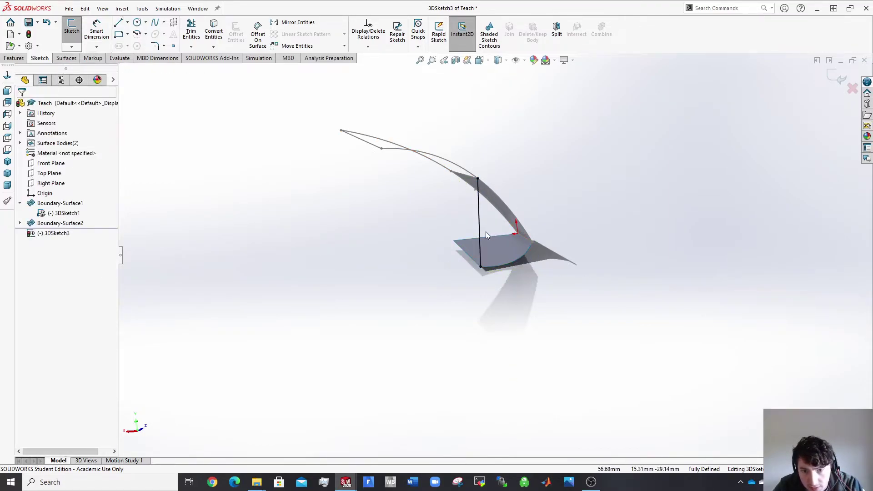
left_click(479, 219)
left_click(522, 223)
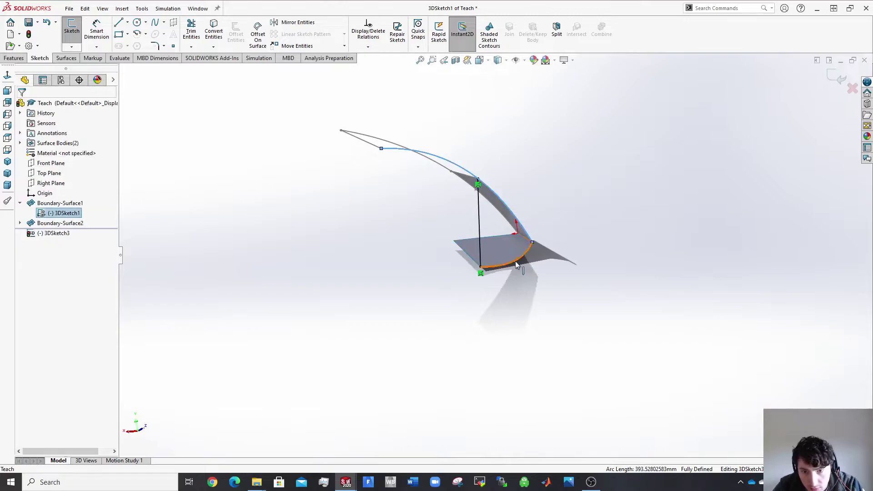
left_click(514, 261)
left_click(551, 298)
Step: Examine the gap between the two surfaces and delete the single line that joins their corners
scroll(516, 230, "down", 3)
mouse_move(512, 232)
middle_mouse_down()
mouse_move(523, 230)
mouse_move(519, 242)
middle_mouse_up()
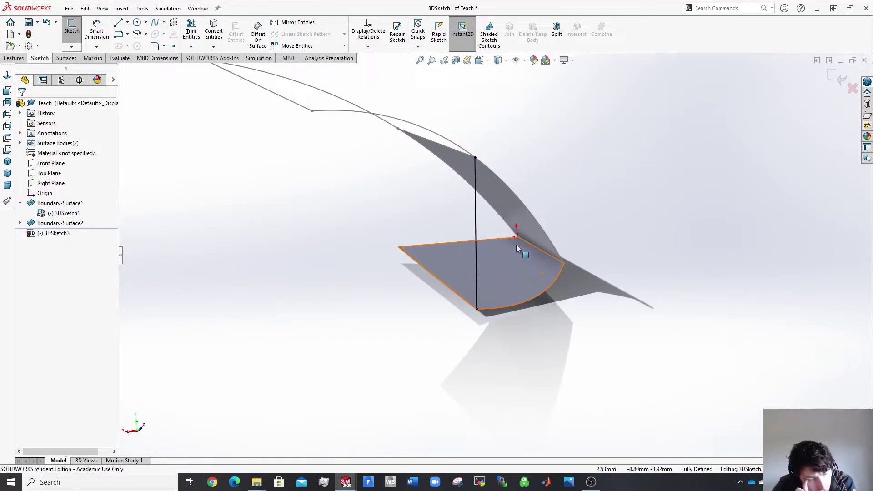
scroll(503, 157, "down", 3)
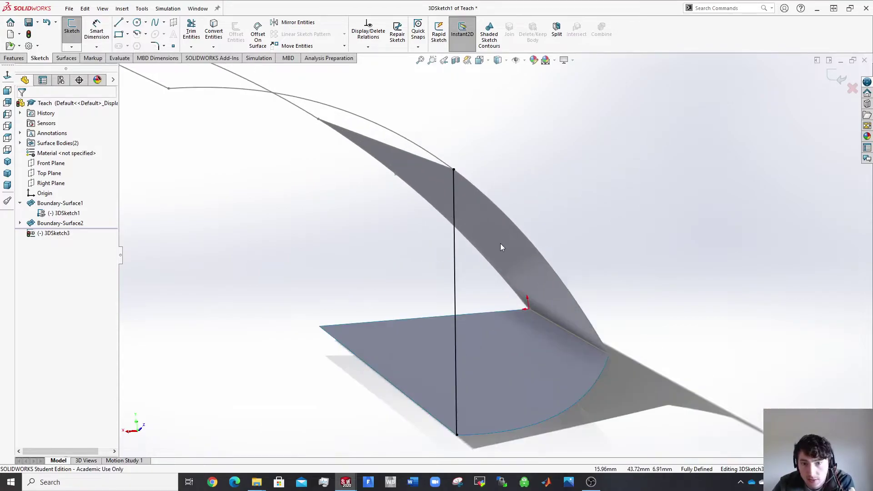
mouse_move(500, 244)
middle_mouse_down()
mouse_move(511, 228)
mouse_move(494, 239)
middle_mouse_up()
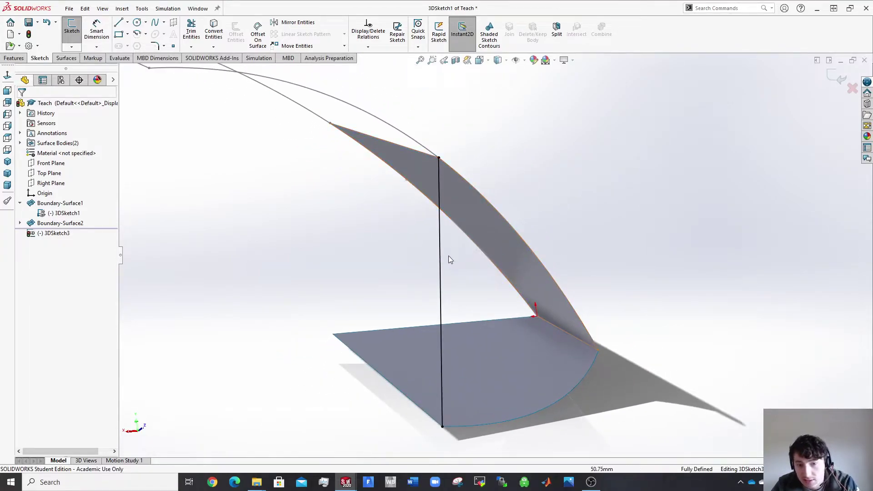
left_click(440, 250)
key("Delete")
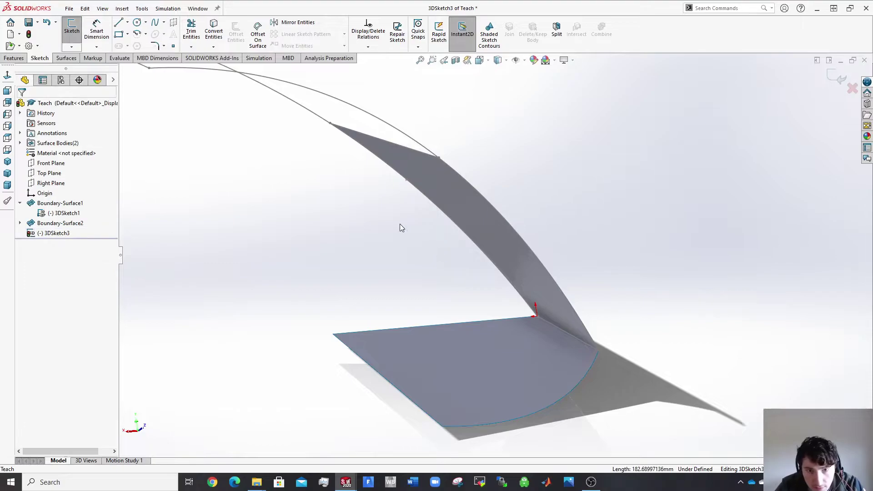
Step: Sketch two connected lines, from the upper surface's top corner to a free point and down to the lower surface's outer corner, and exit the sketch
left_click(439, 158)
left_click(393, 168)
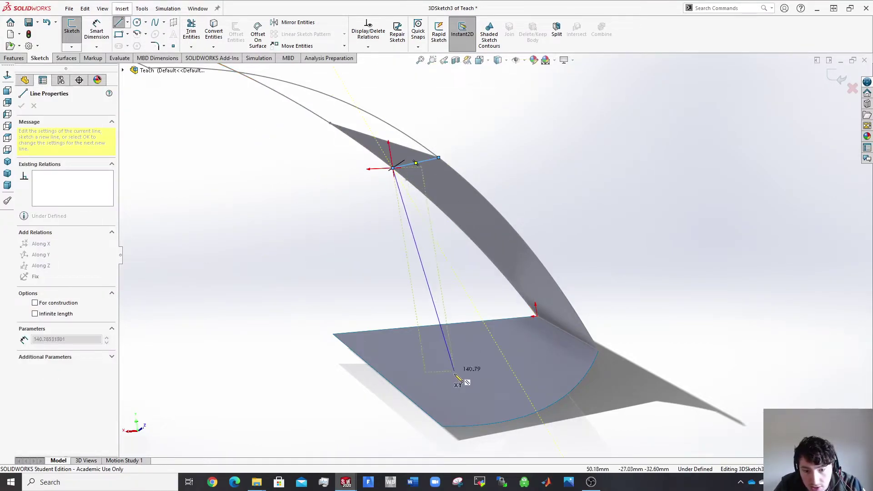
double_click(442, 426)
key("Escape")
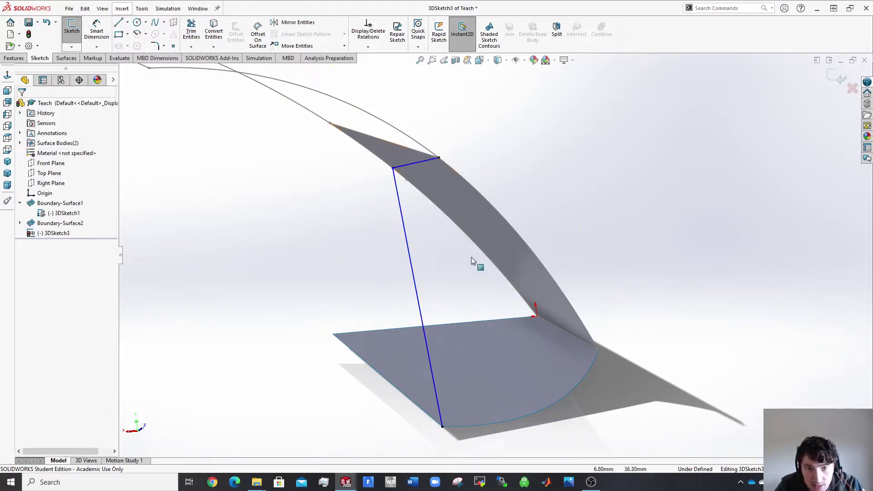
left_click(66, 58)
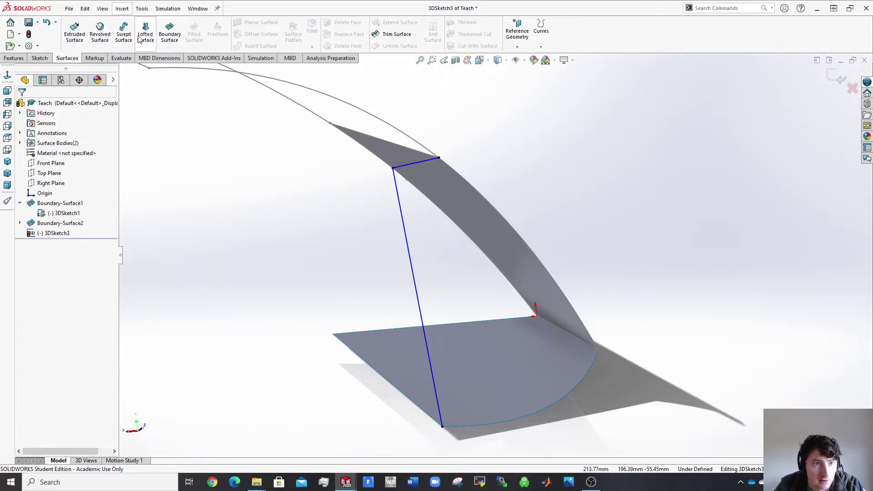
left_click(169, 32)
key("Escape")
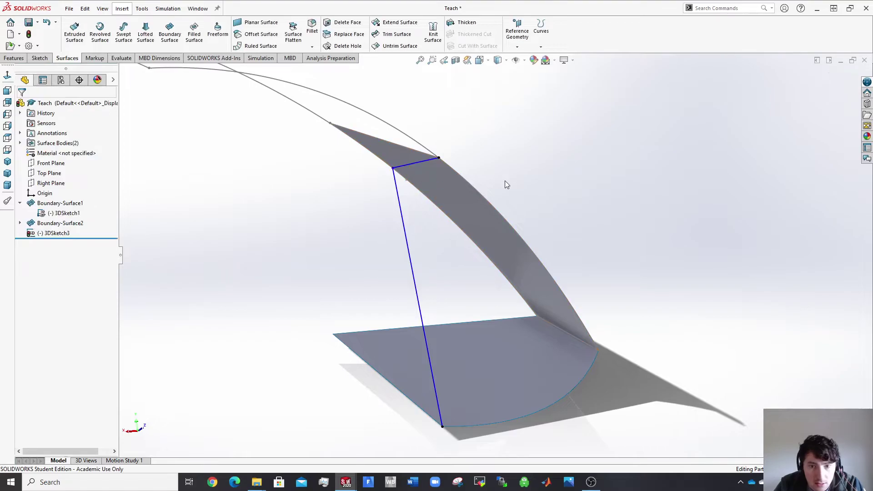
Step: Make 3DSketch1 and 3DSketch2, the sketches absorbed under Boundary-Surface2, visible for curve selection
left_click(495, 206)
left_click(522, 166)
left_click(20, 203)
left_click(20, 203)
left_click(19, 223)
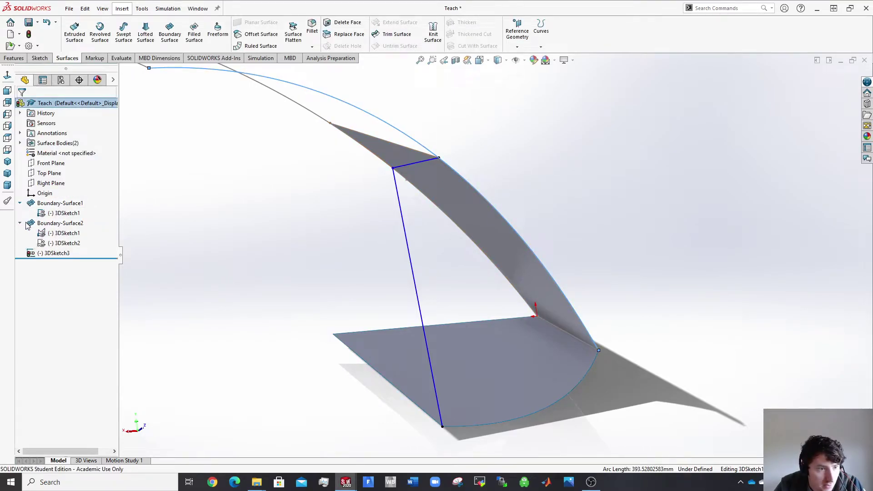
left_click(64, 233)
left_click(68, 221)
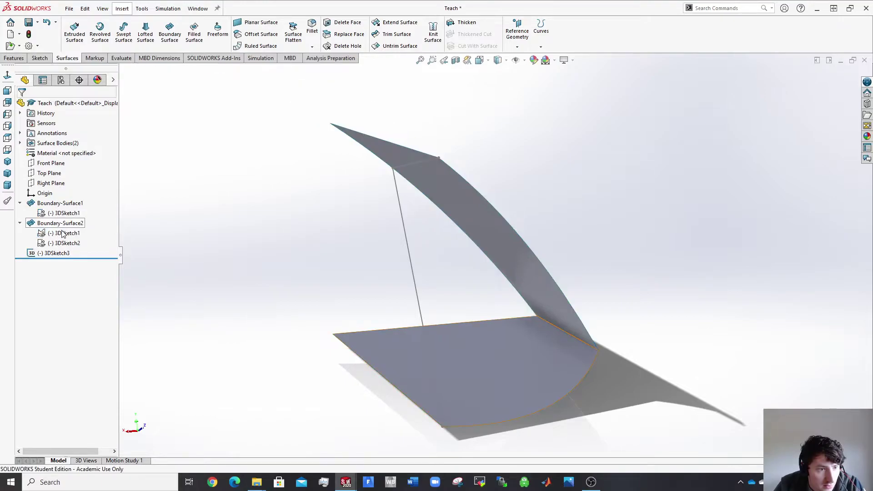
left_click(63, 233)
left_click(67, 221)
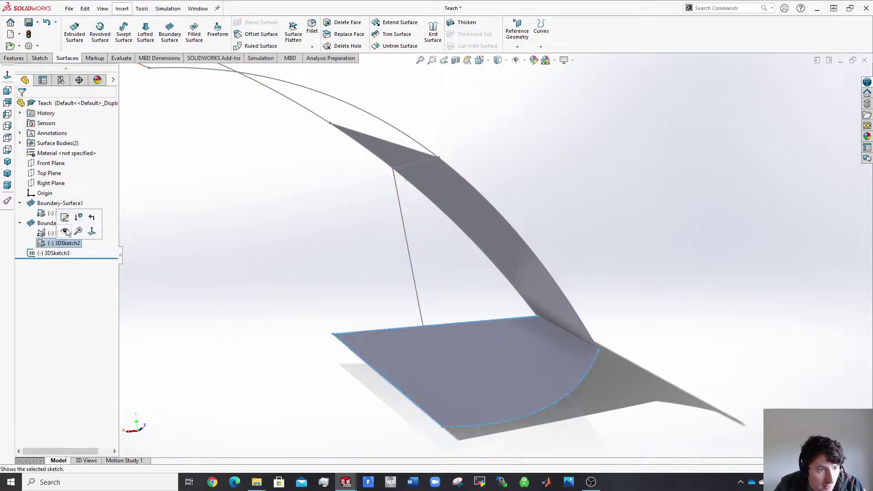
Step: Start a boundary surface with 3DSketch3's upper line and the lower surface's curved spline as the Direction 1 curves
left_click(168, 34)
right_click(72, 135)
left_click(95, 163)
left_click(403, 170)
left_click(587, 69)
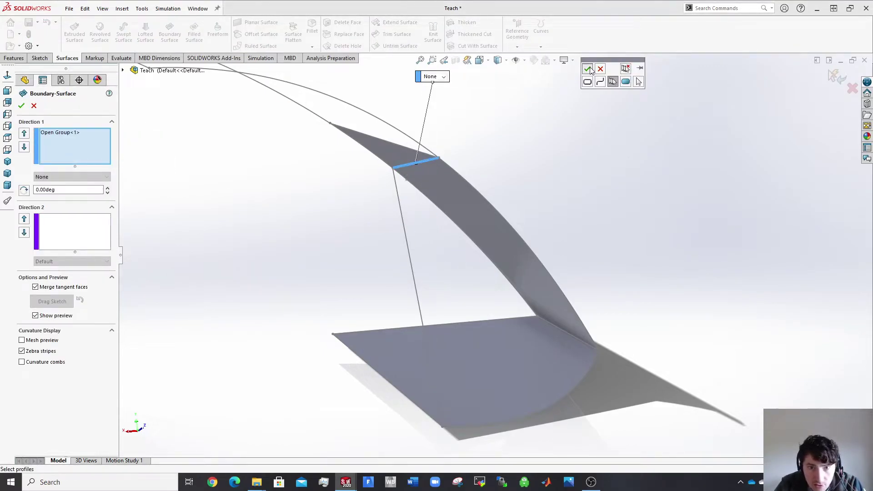
right_click(62, 152)
left_click(89, 182)
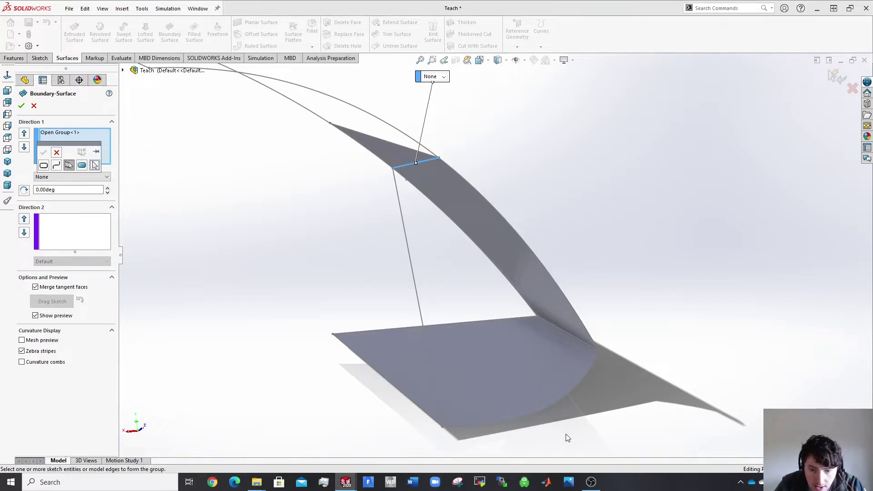
left_click(538, 415)
left_click(44, 152)
Step: Add 3DSketch3's long slanted line and the upper surface's side spline as Direction 2 curves, and create the boundary surface
right_click(84, 223)
left_click(112, 249)
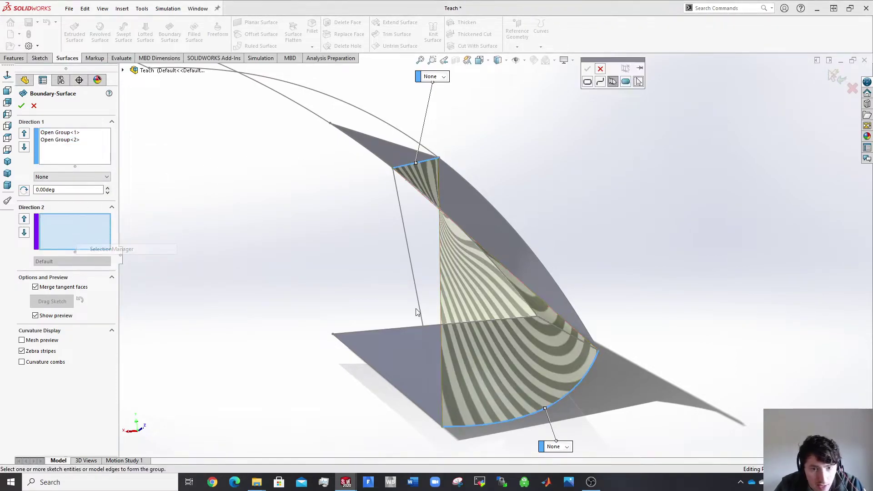
left_click(415, 291)
left_click(587, 69)
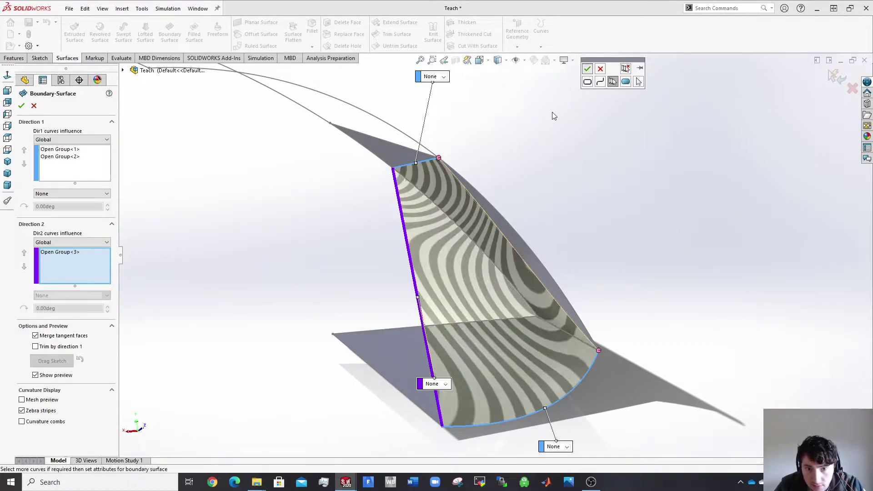
right_click(64, 268)
left_click(91, 297)
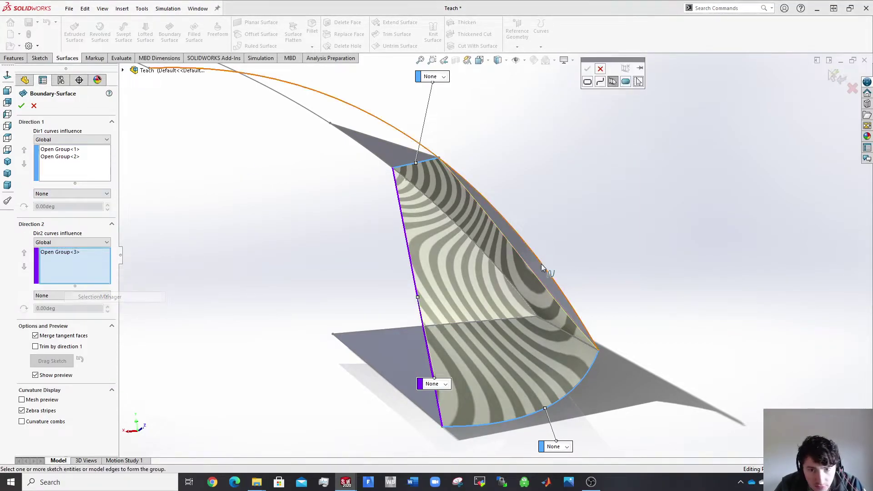
left_click(588, 69)
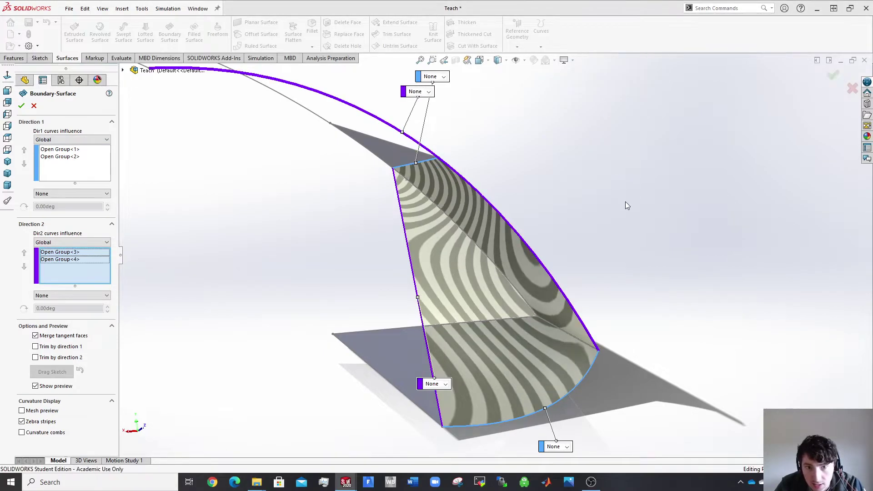
scroll(592, 193, "up", 2)
middle_click_drag(537, 304, 582, 291)
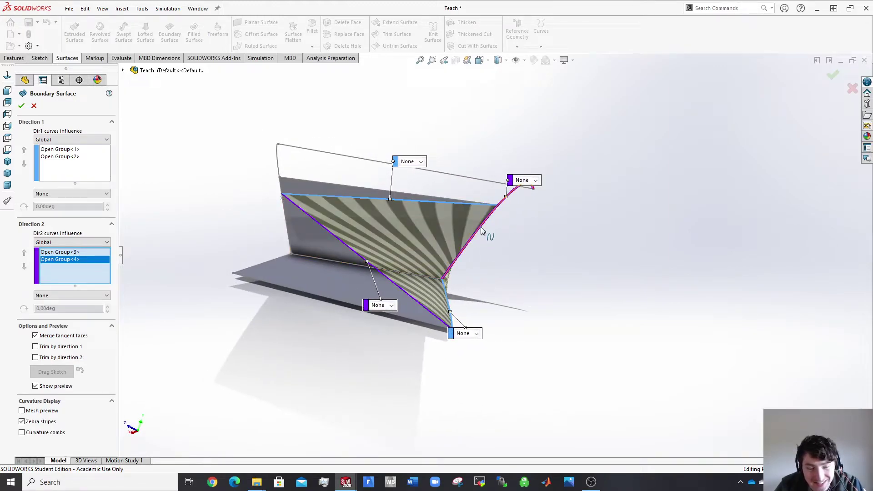
middle_click_drag(480, 228, 345, 194)
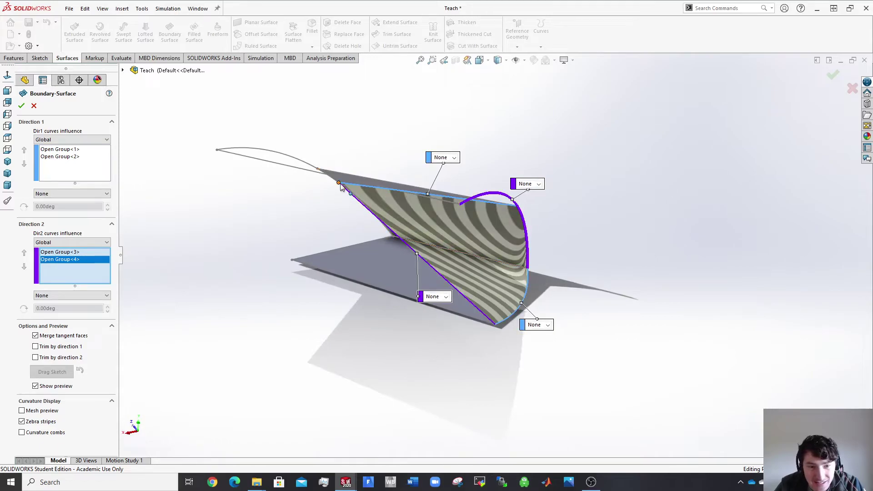
left_click(22, 106)
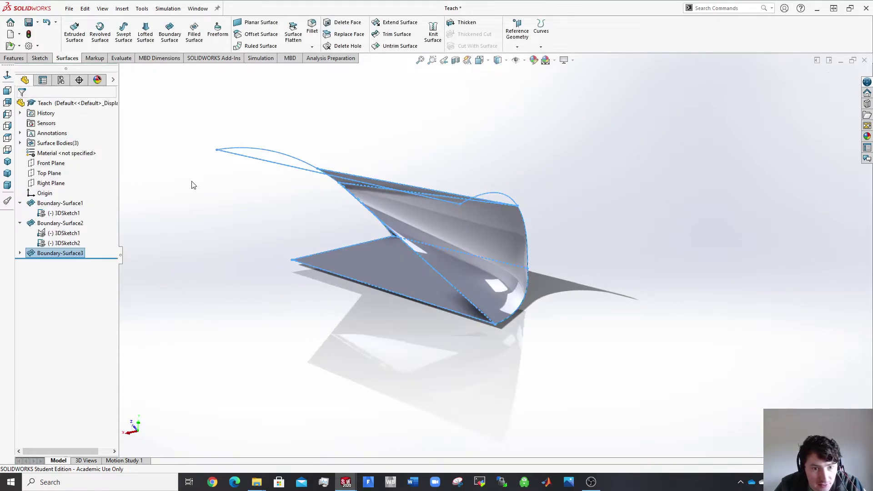
Step: Open 3DSketch3, absorbed under Boundary-Surface3, for editing and move the corner point shared by its two lines slightly inward
left_click(367, 195)
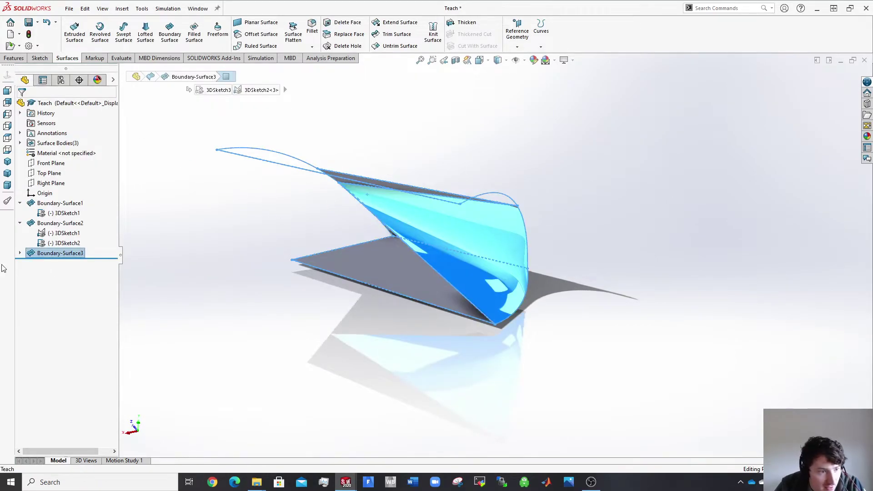
left_click(20, 254)
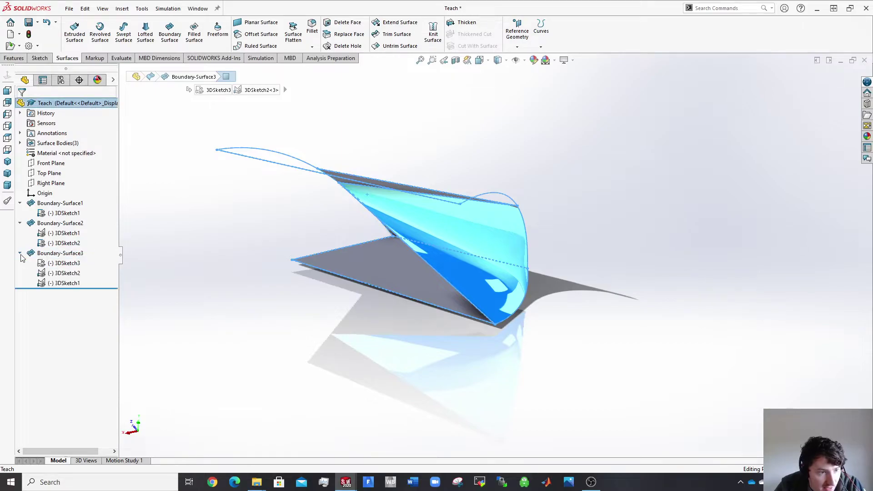
left_click(62, 274)
left_click(45, 264)
left_click(62, 246)
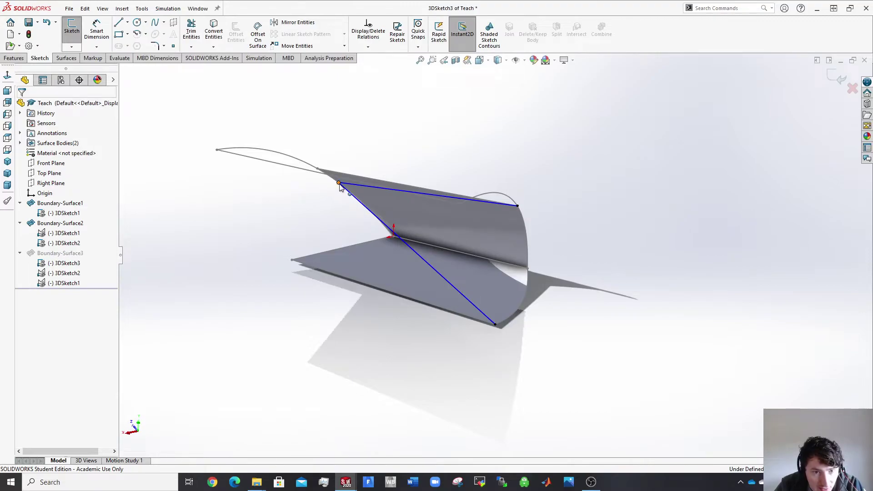
mouse_move(339, 183)
left_mouse_down()
mouse_move(420, 184)
mouse_move(512, 212)
left_mouse_up()
mouse_move(394, 235)
left_mouse_down()
mouse_move(350, 193)
mouse_move(361, 209)
left_mouse_up()
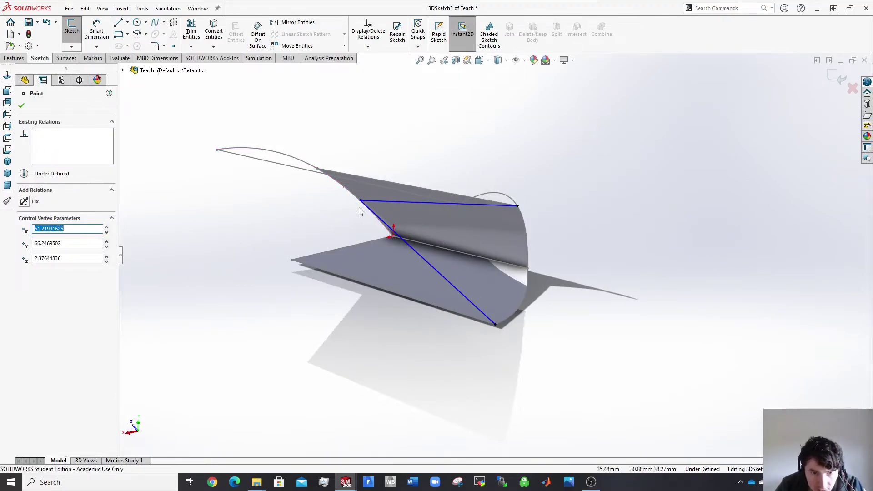
left_click(361, 200)
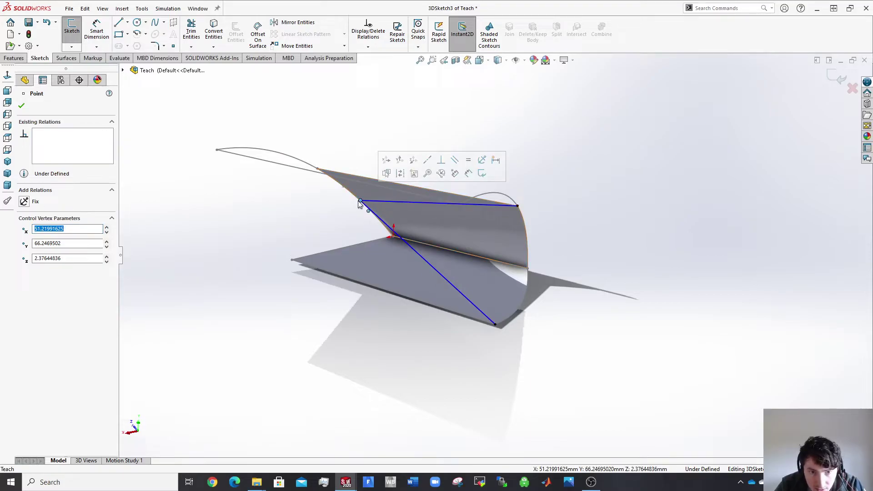
Step: Reposition the shared corner point of 3DSketch3's lines close to the open side between the two surfaces, and exit the sketch
mouse_move(359, 204)
left_mouse_down()
mouse_move(455, 221)
mouse_move(544, 253)
mouse_move(528, 230)
left_mouse_up()
scroll(555, 237, "down", 3)
middle_click_drag(552, 238, 483, 211)
scroll(494, 262, "up", 1)
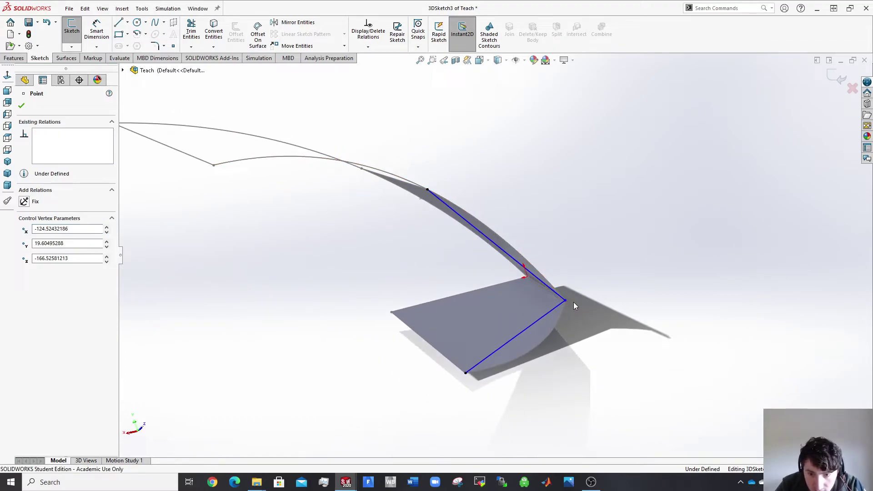
left_click_drag(566, 303, 390, 275)
middle_click_drag(345, 302, 712, 172)
left_click(839, 79)
Step: Examine the reshaped third boundary surface and its joins with the upper and lower surfaces from several sides
middle_click_drag(517, 267, 205, 269)
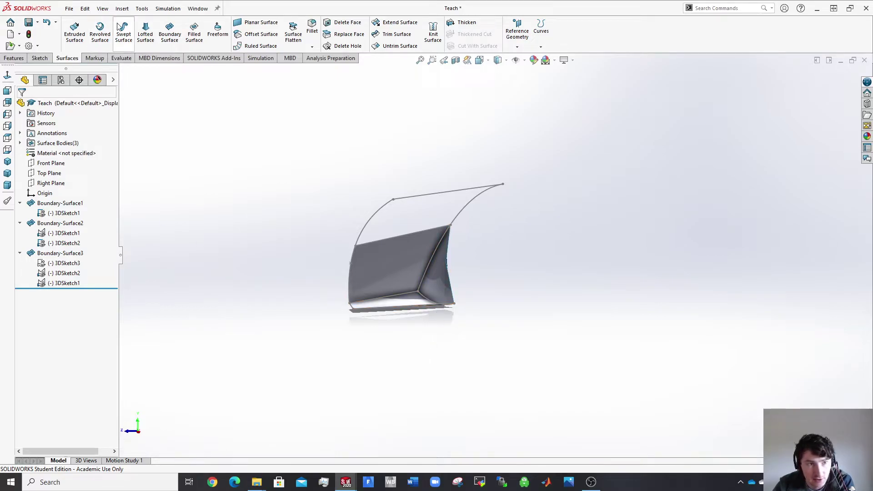
middle_click_drag(329, 244, 377, 246)
scroll(627, 264, "down", 3)
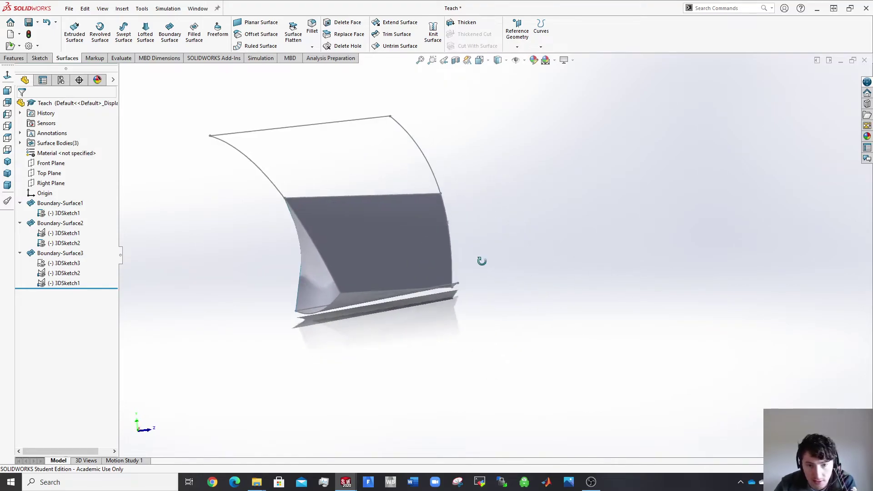
middle_click_drag(482, 259, 669, 306)
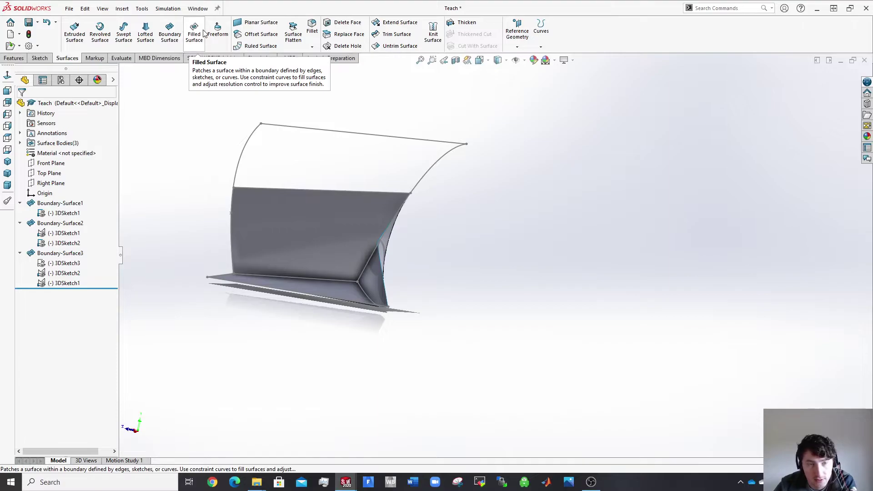
scroll(257, 129, "up", 1)
middle_click_drag(256, 129, 289, 191)
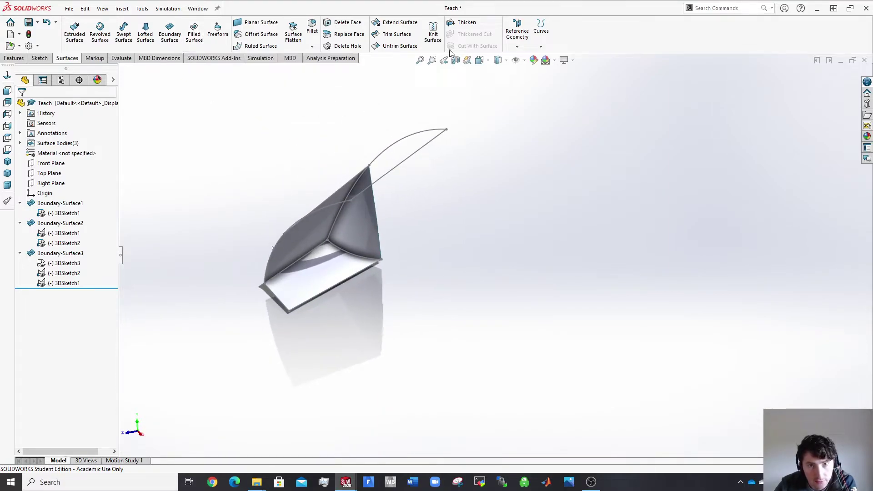
left_click(433, 36)
left_click(364, 237)
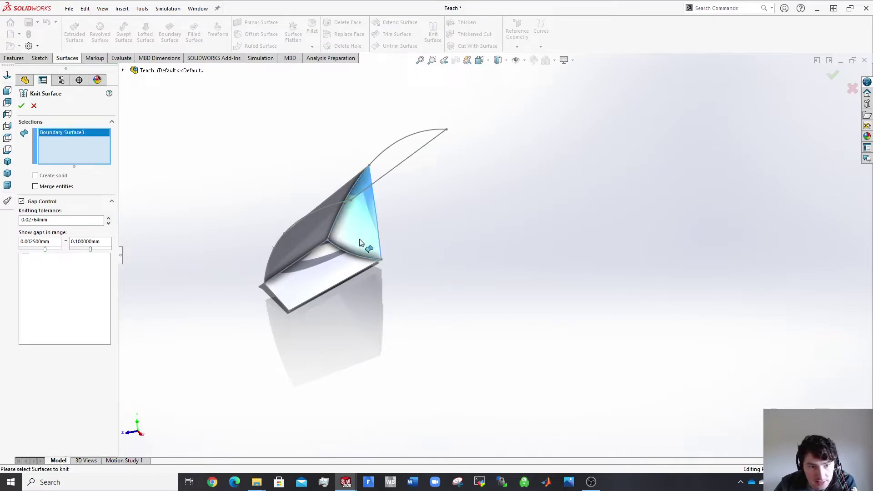
left_click(314, 249)
left_click(308, 236)
middle_click_drag(307, 236, 368, 184)
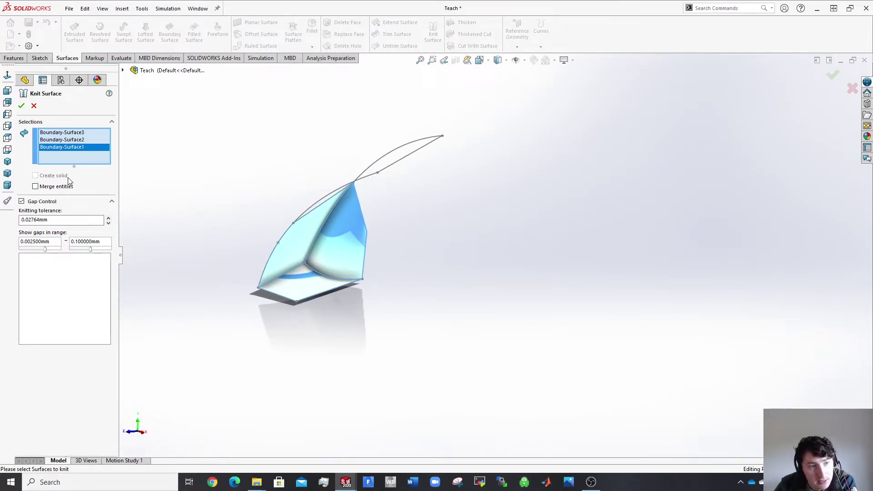
left_click(34, 106)
middle_click_drag(324, 198, 291, 204)
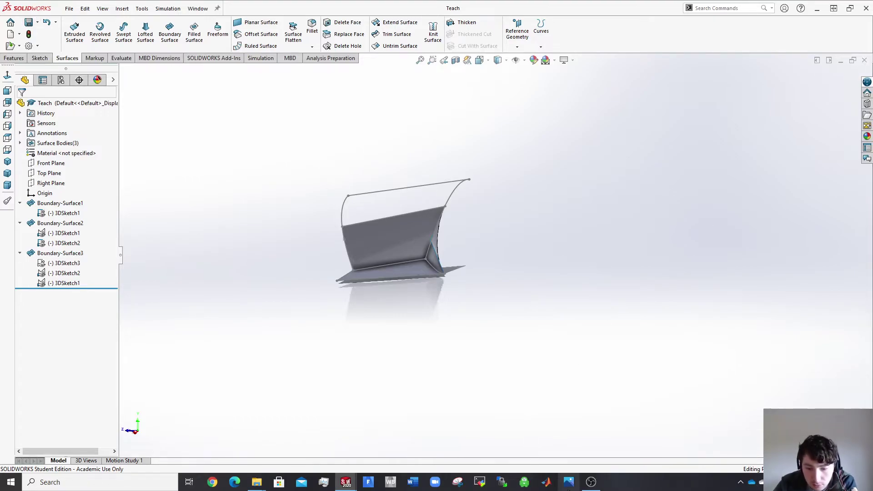
Step: Switch to the Trailer 5.0.1 part and examine the boundary surface strips that form its curved nose
mouse_move(347, 481)
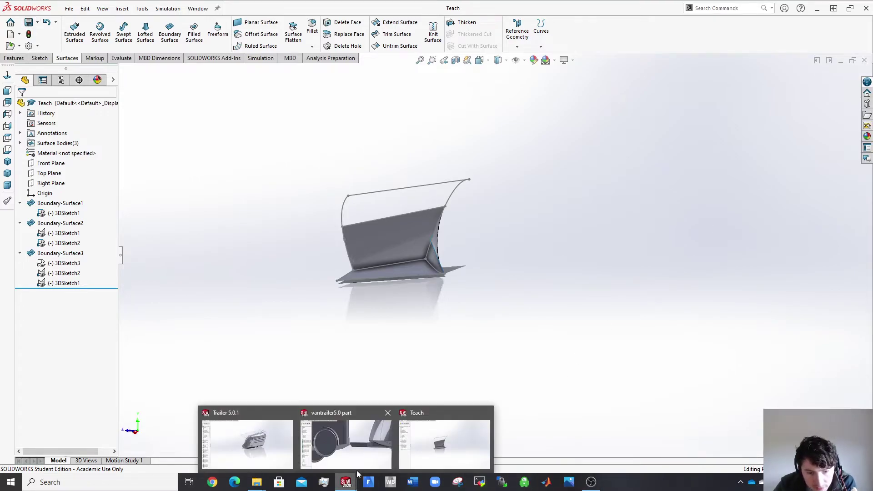
left_click(273, 435)
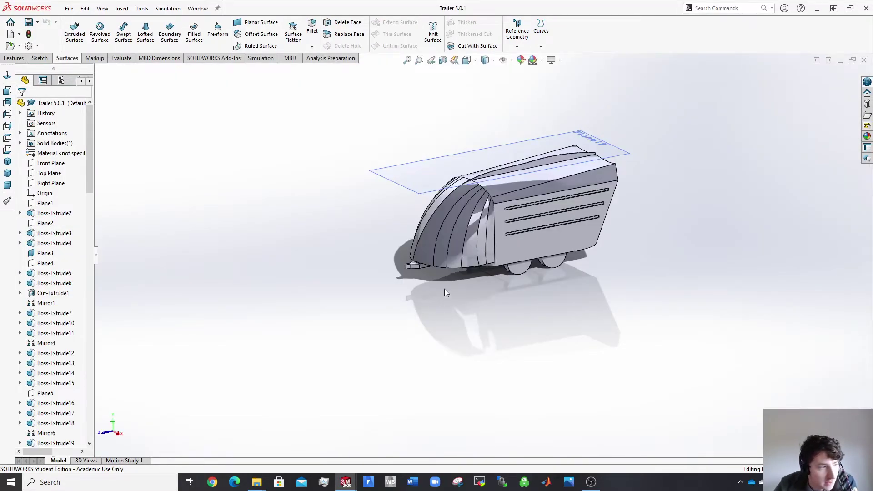
scroll(577, 232, "down", 4)
middle_click_drag(423, 248, 496, 231)
left_click(465, 213)
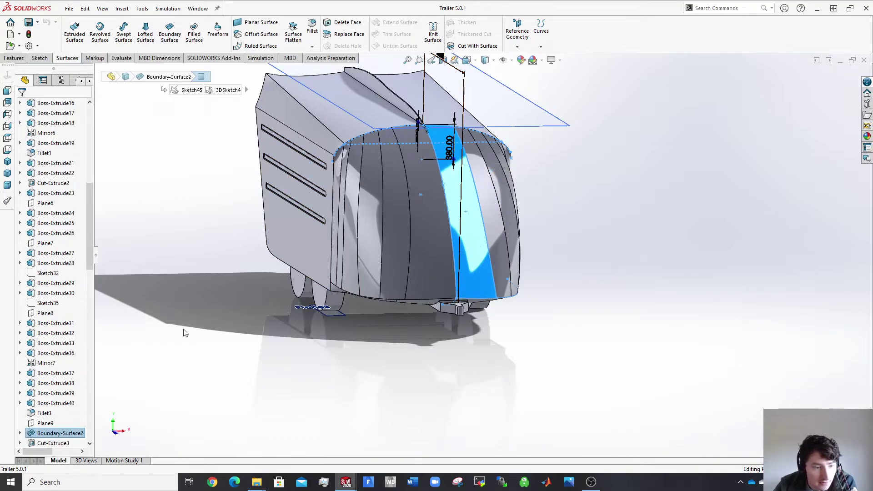
left_click(692, 259)
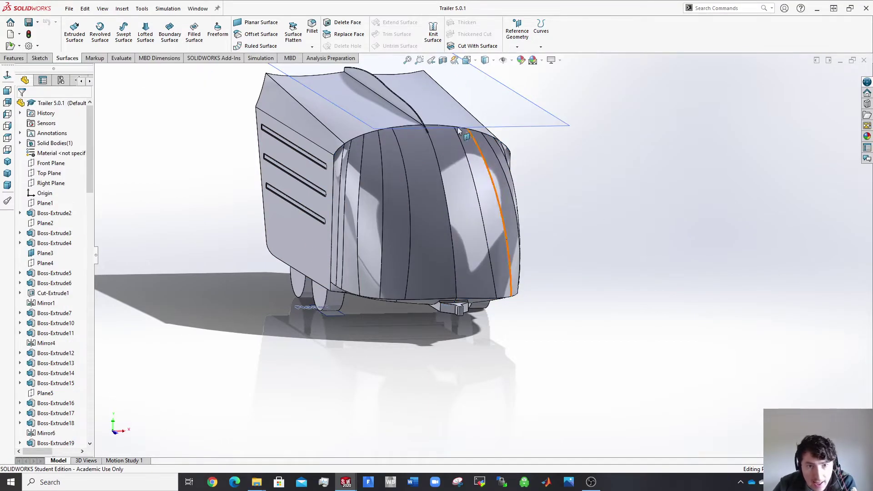
middle_click_drag(454, 129, 335, 214)
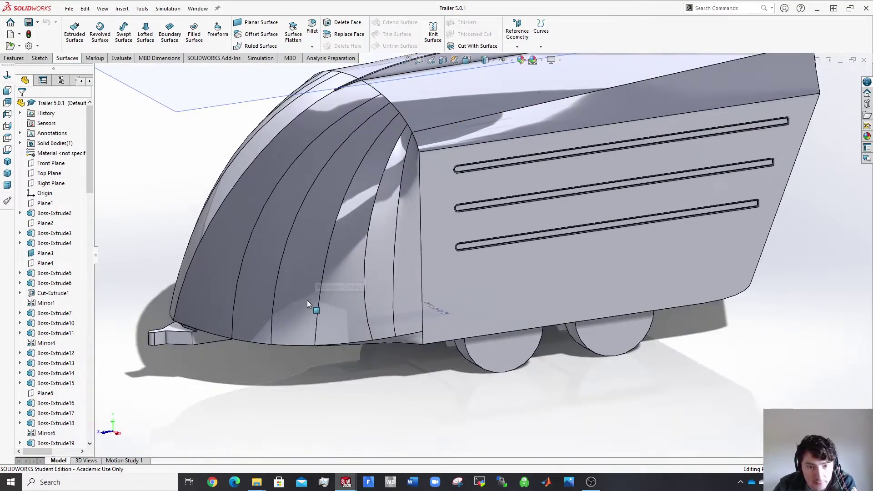
middle_click_drag(308, 309, 337, 294)
left_click(260, 325)
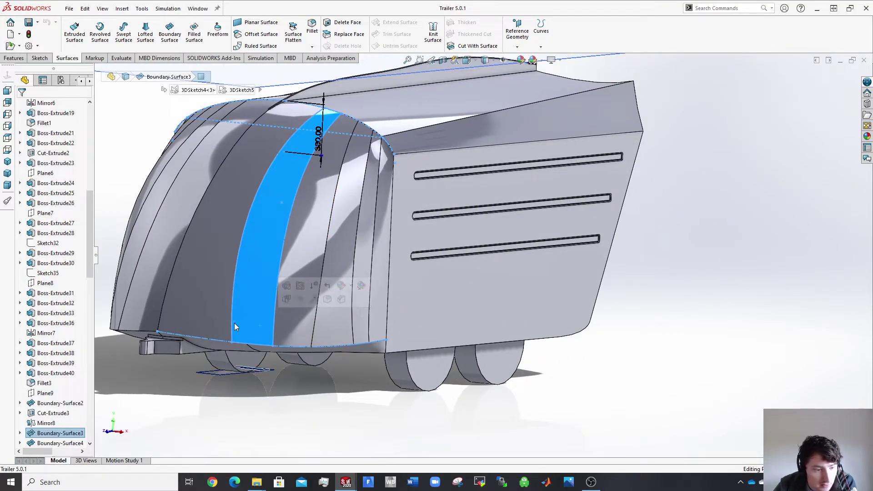
left_click(258, 425)
Step: Examine which features form the two centre strips on either side of the trailer nose's midline
scroll(291, 357, "up", 3)
middle_click_drag(291, 356, 273, 384)
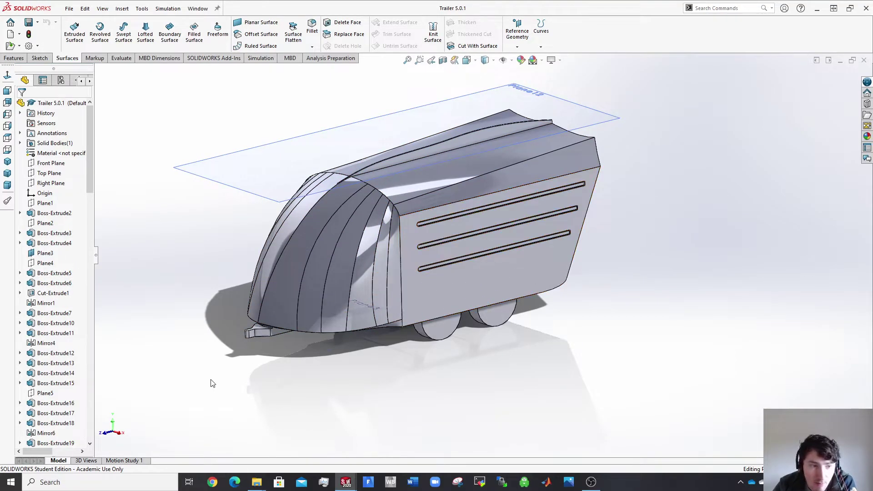
middle_click_drag(351, 285, 395, 299)
left_click(376, 252)
left_click(400, 279)
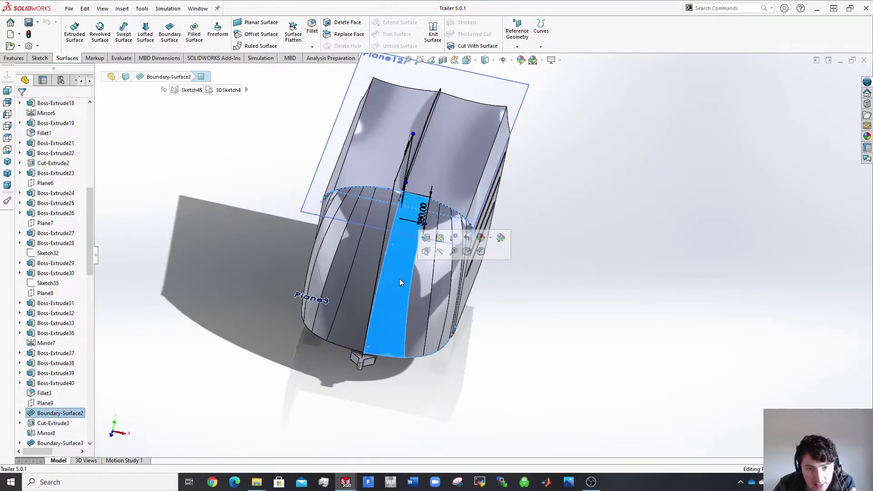
left_click(354, 286)
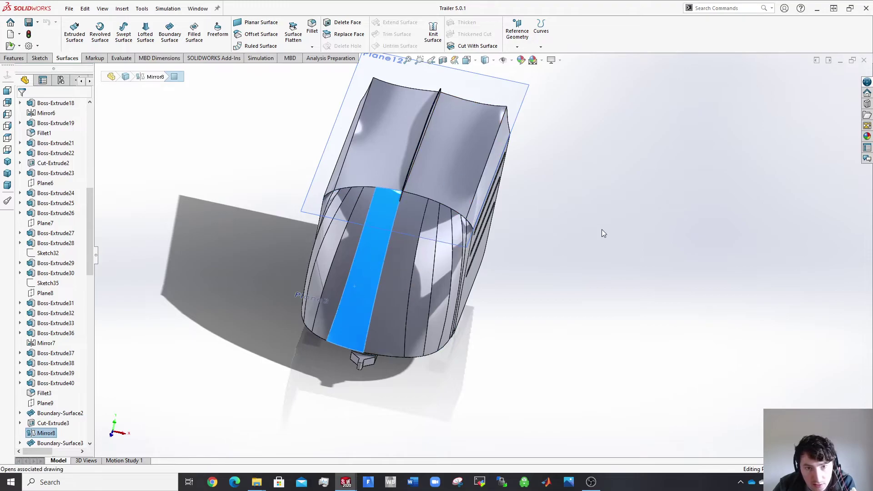
left_click(577, 153)
middle_click_drag(455, 336, 421, 372)
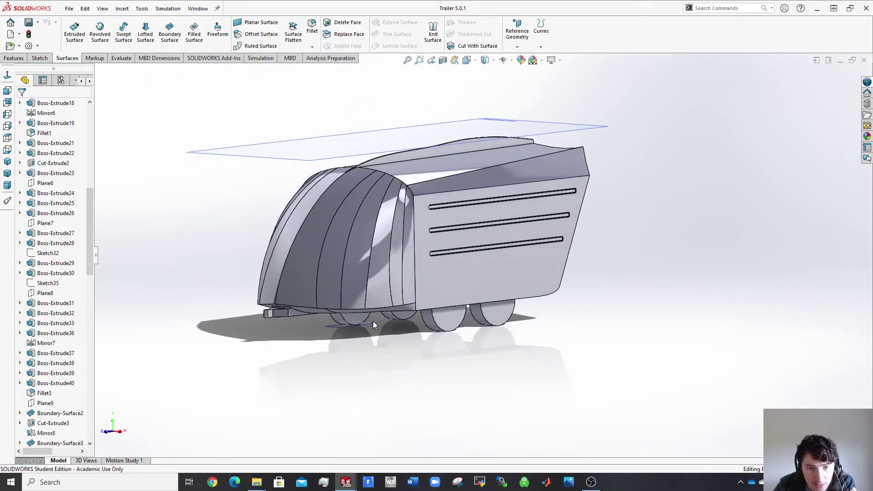
Step: Expand Boundary-Surface2 and highlight Sketch45 and 3DSketch4 to examine its side curves on the trailer nose
left_click(318, 246)
right_click(320, 243)
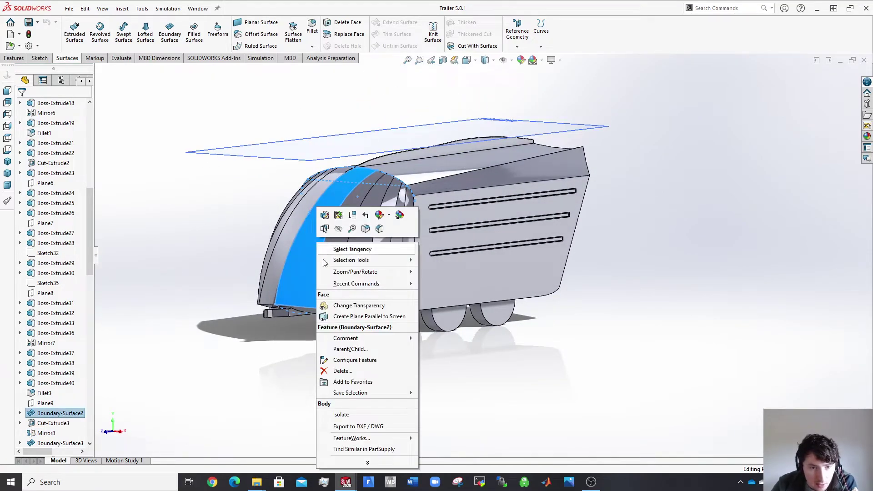
left_click(21, 413)
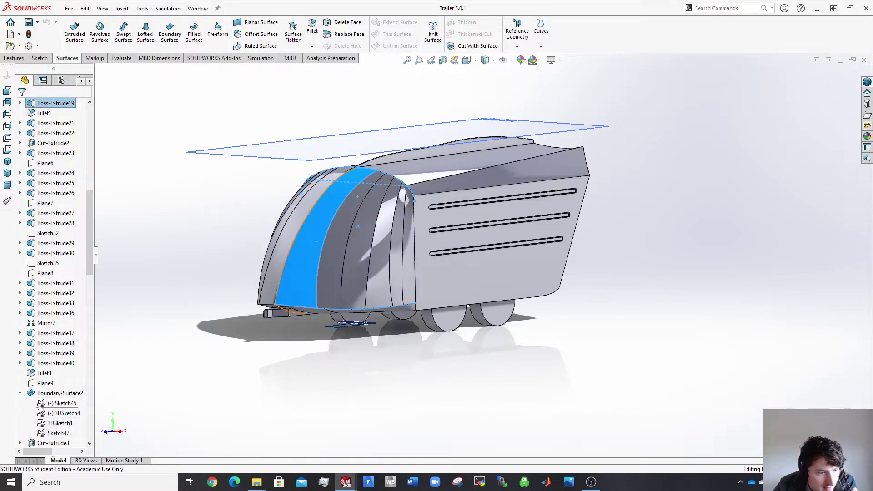
left_click(61, 404)
left_click(63, 413)
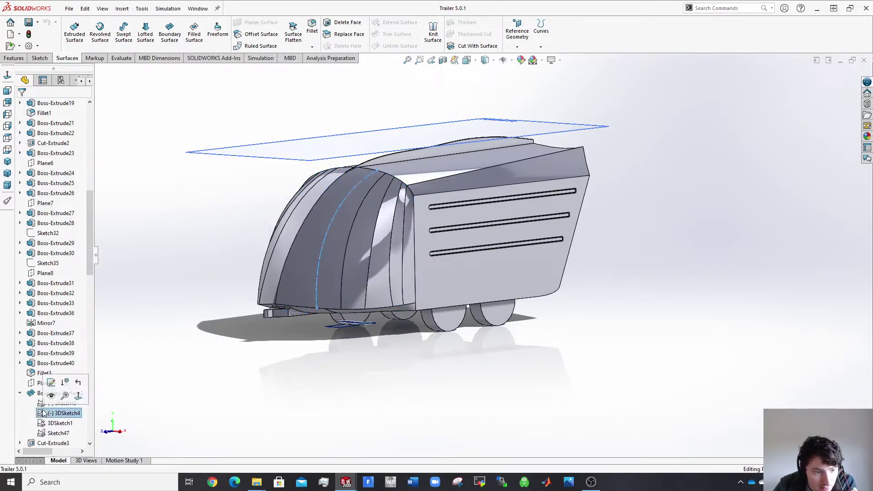
Step: Highlight 3DSketch1 under Boundary-Surface2 and examine its curve along the nose's lower edge up close
left_click(46, 423)
scroll(337, 306, "down", 6)
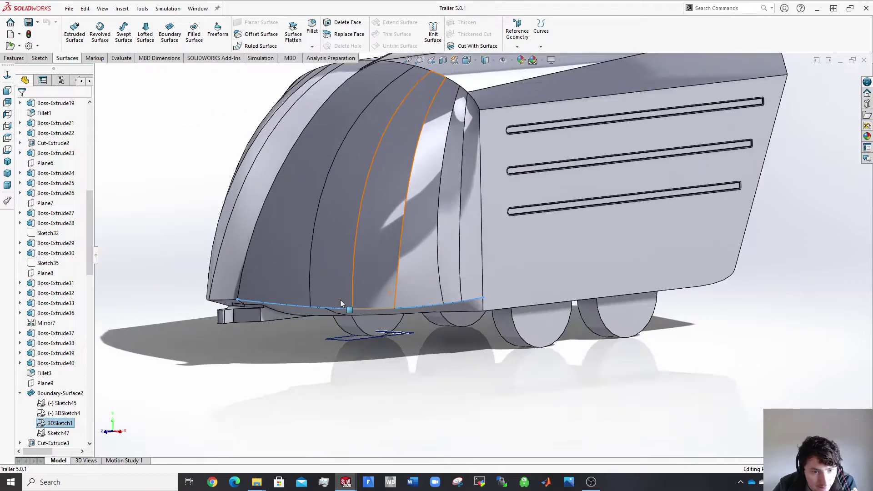
right_click(58, 424)
left_click(296, 325)
left_click(58, 425)
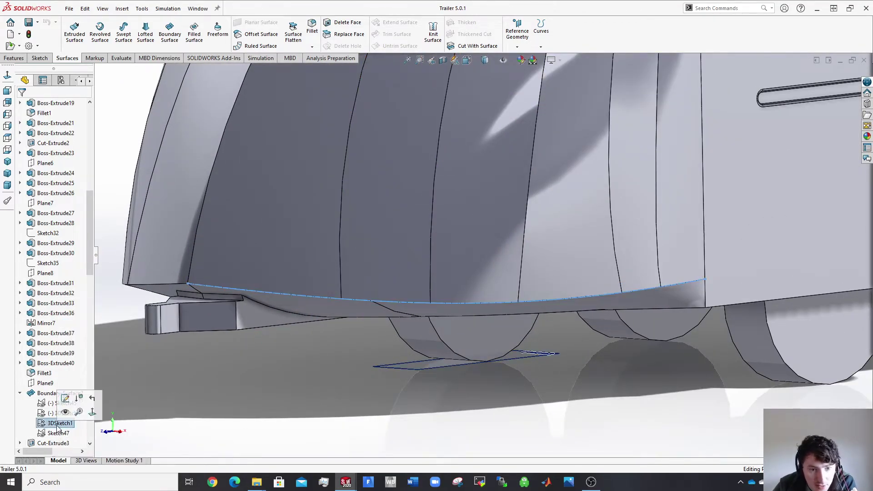
scroll(481, 260, "up", 4)
scroll(464, 266, "down", 1)
middle_click(463, 263)
middle_click_drag(463, 263, 502, 239)
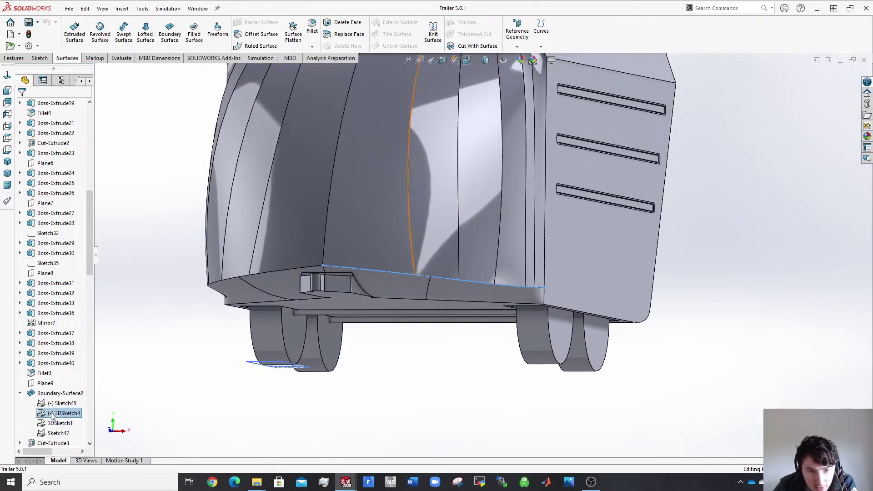
Step: Review Boundary-Surface2's 3DSketch4 and Sketch45 side curves and its Sketch47 curve across the top of the nose
middle_click_drag(467, 120, 203, 375)
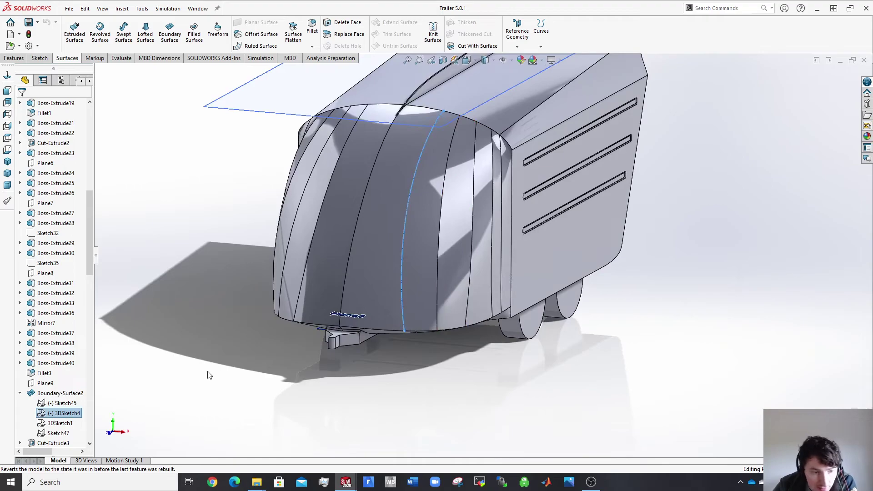
left_click(61, 403)
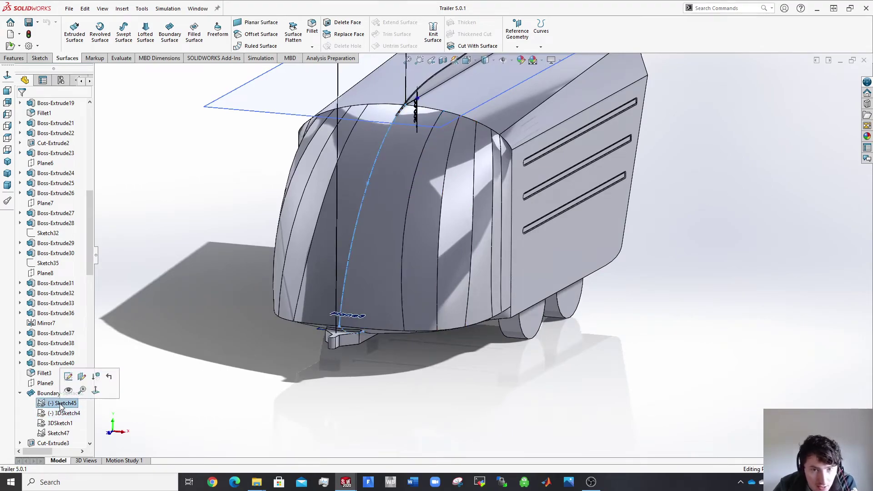
left_click(59, 433)
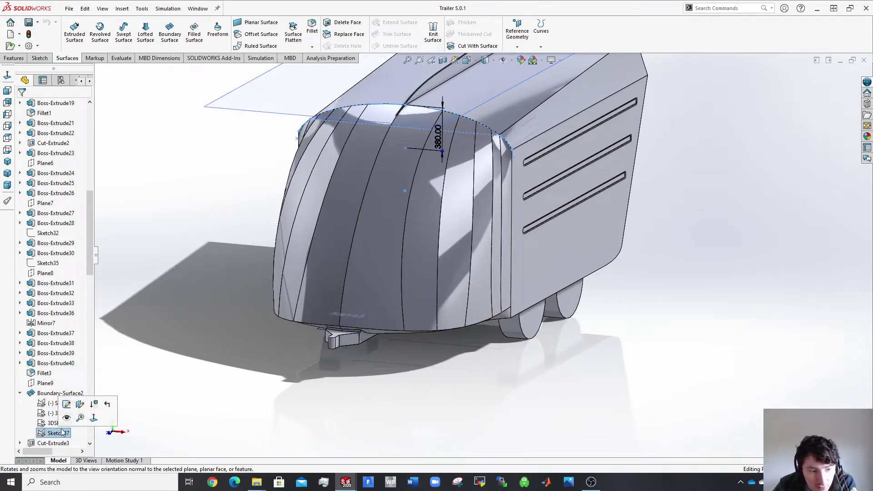
left_click(258, 431)
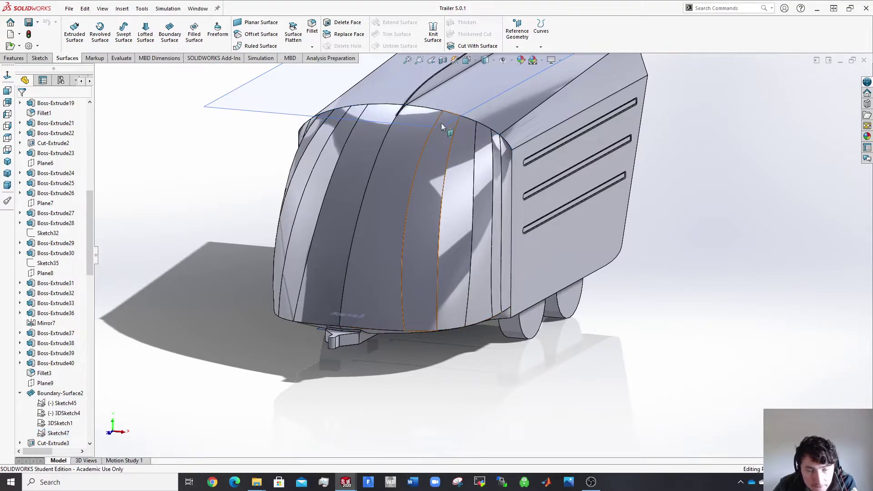
Step: Expand Boundary-Surface3 and review the 3DSketch5, Sketch47 and 3DSketch1 curves that form the strip beside the trailer nose's centre
left_click(380, 241)
left_click(427, 260)
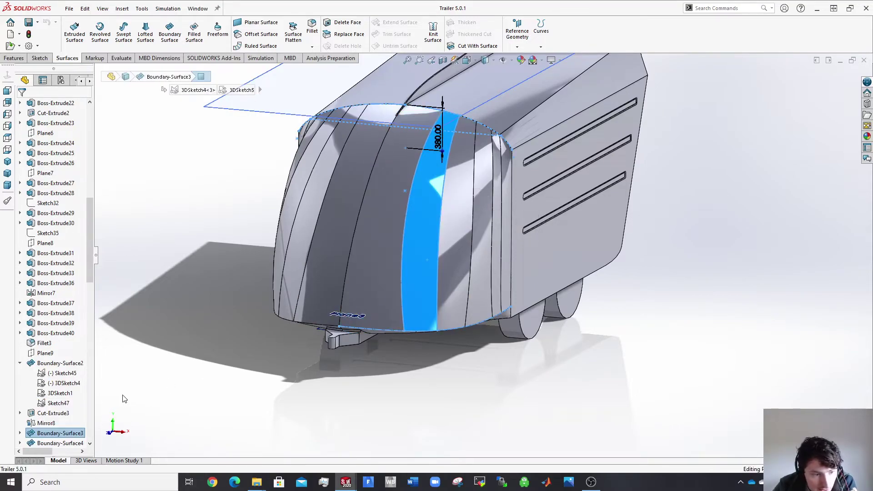
left_click(20, 433)
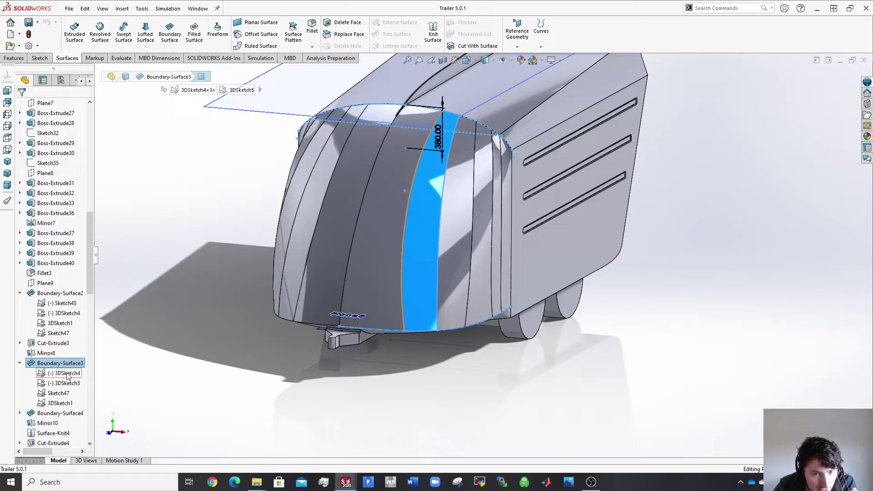
left_click(66, 383)
left_click(58, 393)
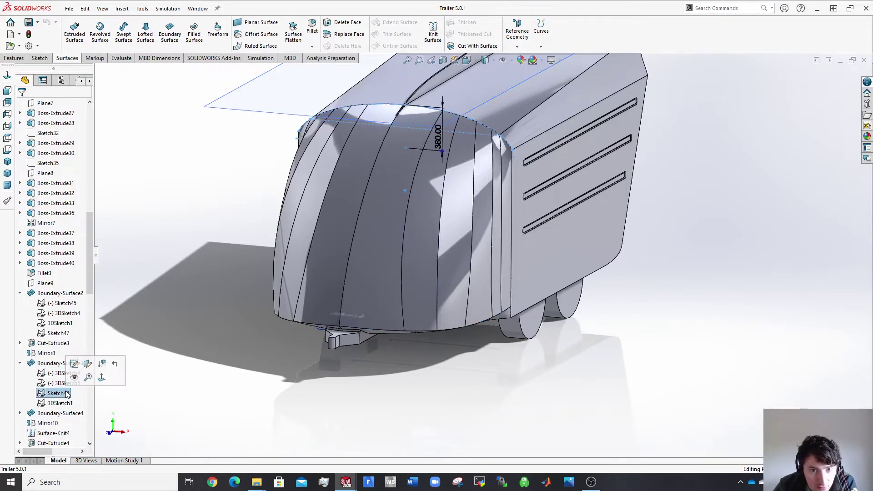
left_click(63, 403)
left_click(400, 403)
Step: Try to knit the trailer's nose strips, side wall and roof faces together with Knit Surface, and abandon the command
scroll(446, 214, "up", 4)
middle_click_drag(446, 214, 382, 217)
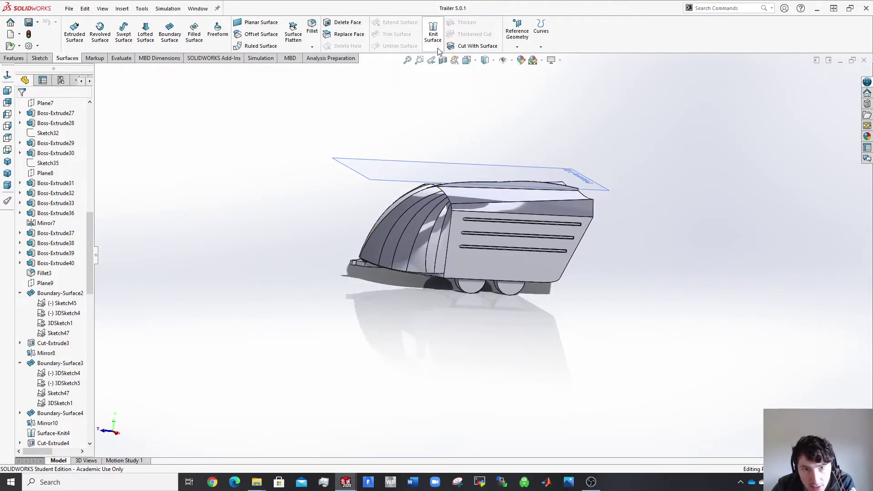
left_click(435, 40)
left_click(379, 234)
left_click(400, 229)
left_click(419, 253)
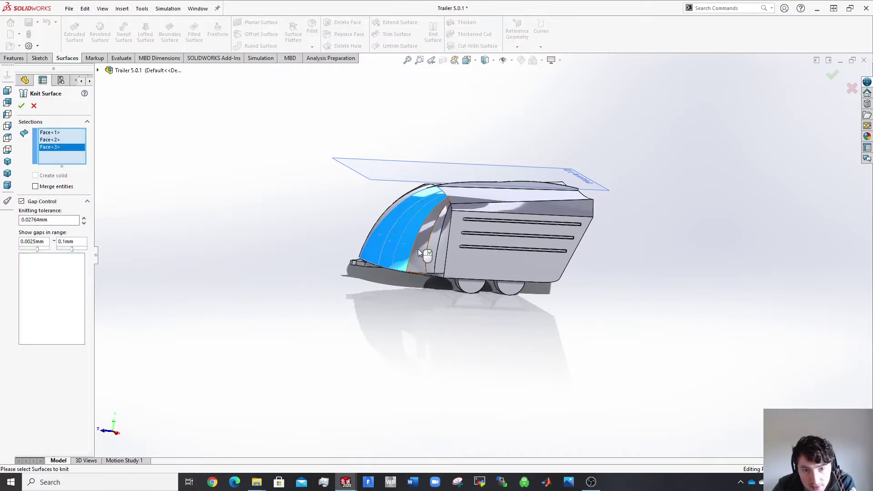
left_click(419, 253)
left_click(477, 252)
left_click(504, 206)
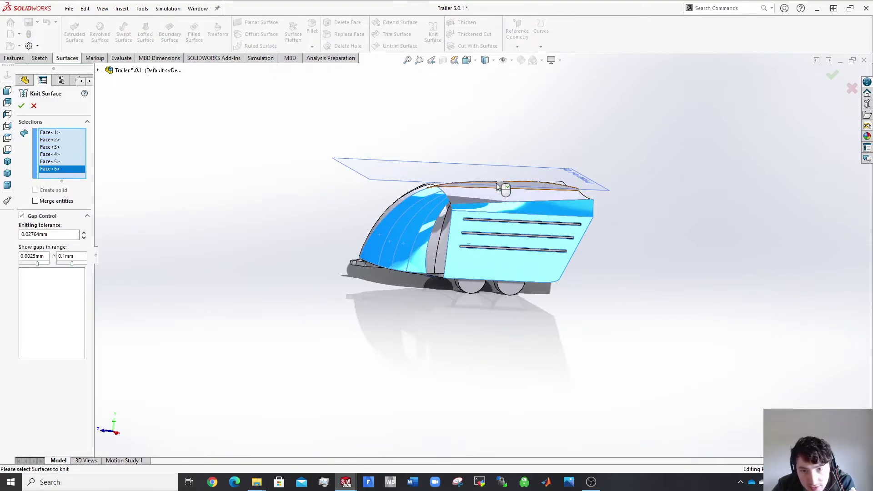
left_click(496, 182)
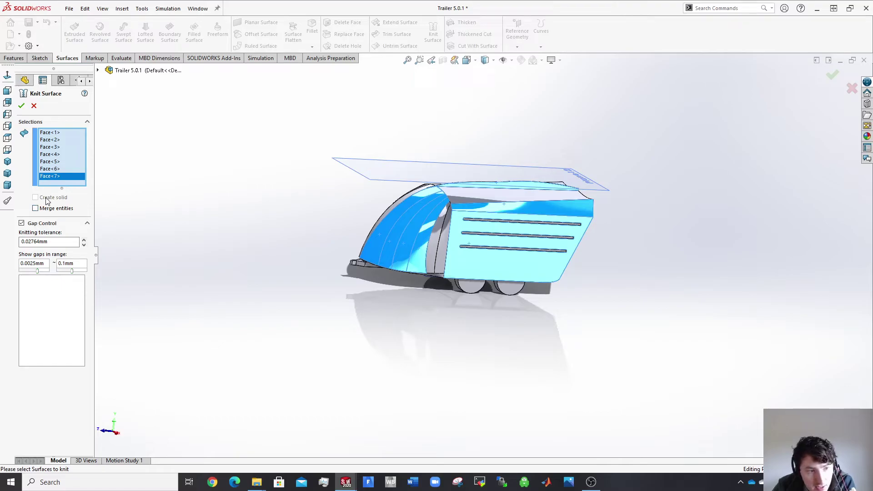
left_click(32, 105)
Step: Examine the trailer's rear edge where the two roof surfaces meet the arched back opening
middle_click_drag(618, 347, 425, 265)
scroll(482, 223, "down", 5)
scroll(485, 209, "down", 3)
scroll(611, 217, "up", 5)
scroll(575, 197, "down", 8)
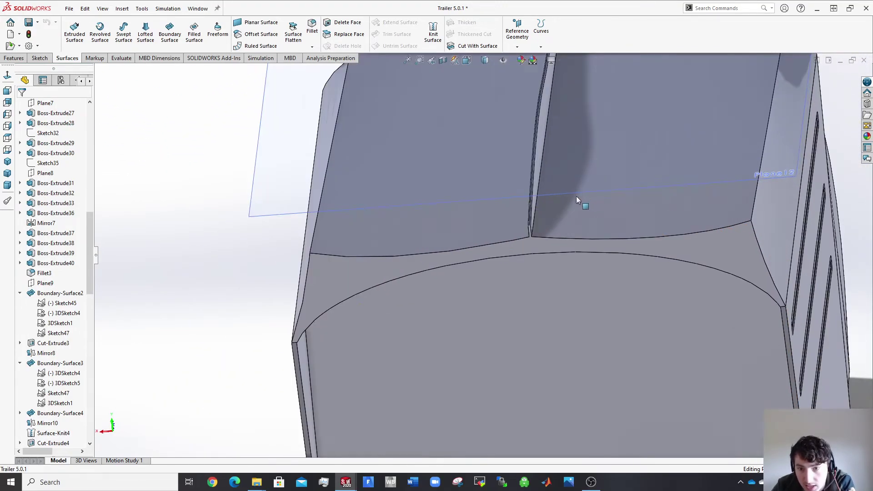
scroll(523, 248, "up", 8)
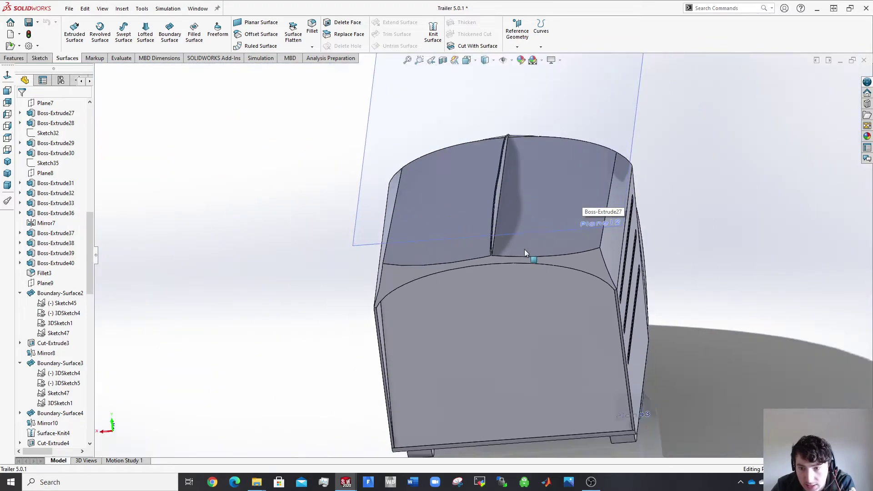
Step: Examine up close how the front tip of the roof fin meets the midline of the curved nose
middle_click_drag(515, 279, 718, 279)
scroll(520, 218, "down", 10)
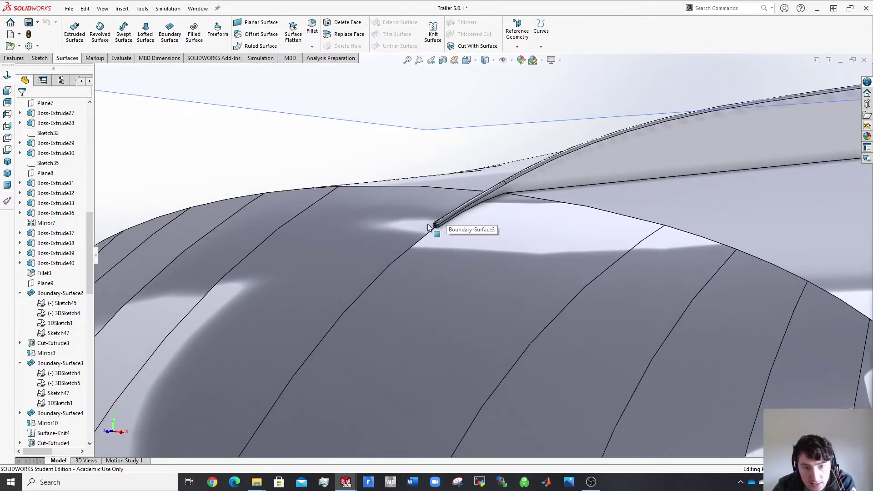
scroll(473, 248, "up", 5)
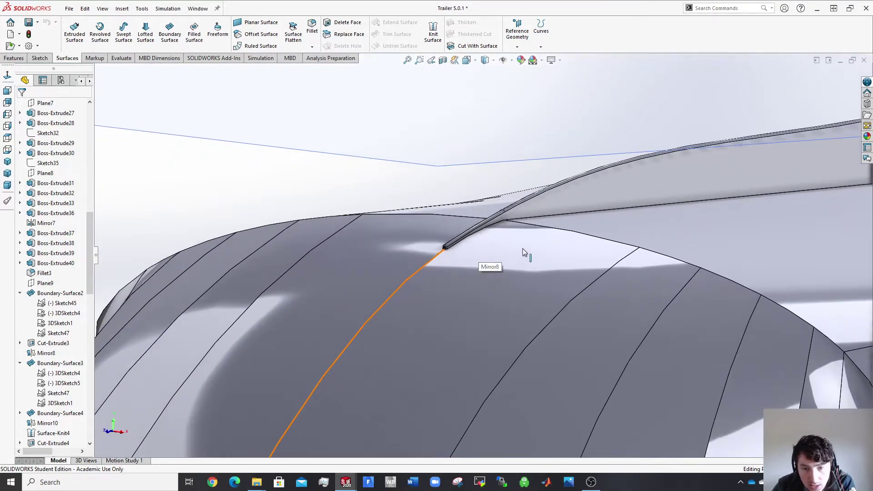
scroll(485, 242, "down", 6)
scroll(550, 145, "up", 4)
scroll(531, 184, "down", 2)
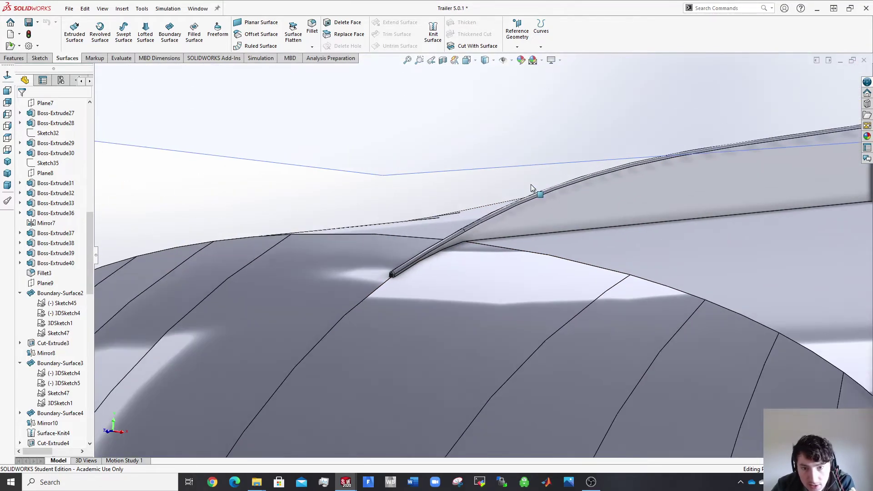
scroll(532, 202, "up", 2)
scroll(464, 306, "up", 8)
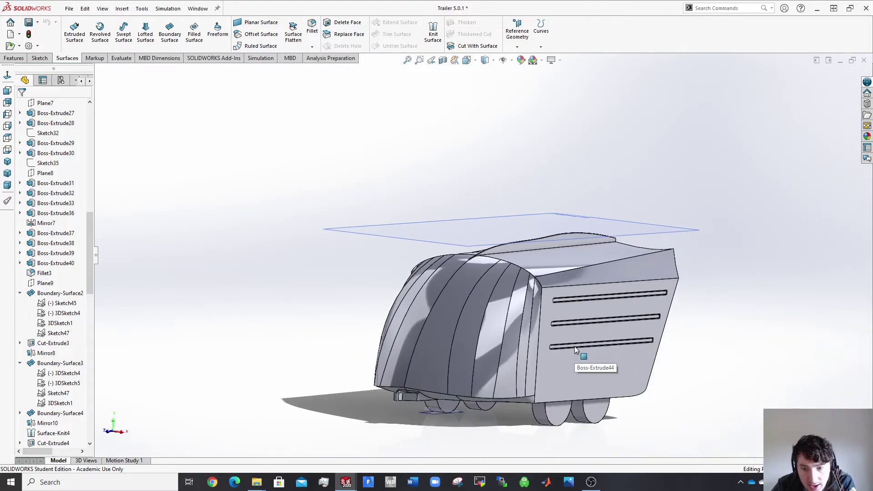
Step: Examine the trailer's upper rear corner up close, where the inner arched surface meets the slanted side wall
scroll(630, 300, "down", 4)
middle_click_drag(734, 239, 711, 220)
scroll(711, 220, "up", 3)
middle_click_drag(633, 230, 692, 231)
scroll(573, 214, "down", 4)
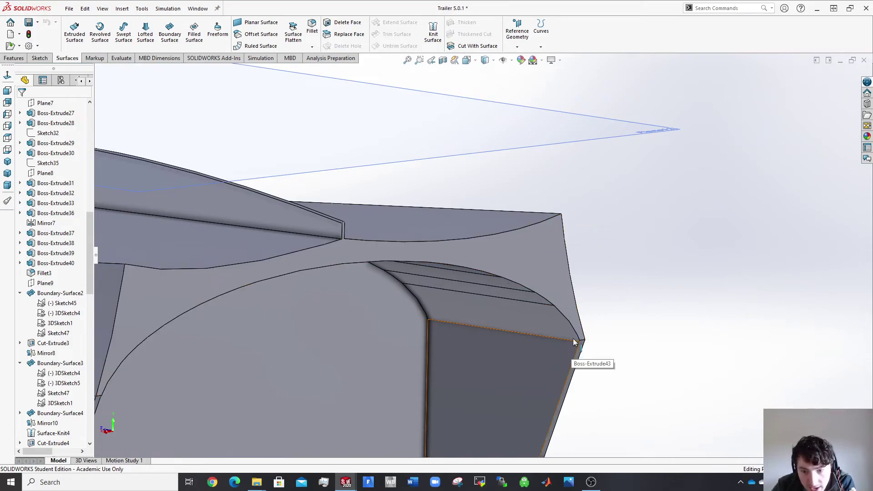
scroll(578, 348, "down", 4)
middle_click_drag(554, 320, 548, 269)
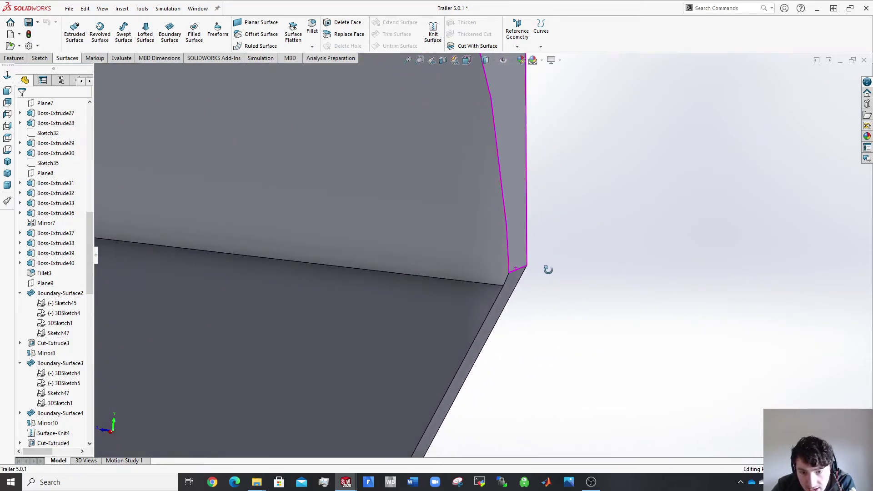
left_click(507, 272)
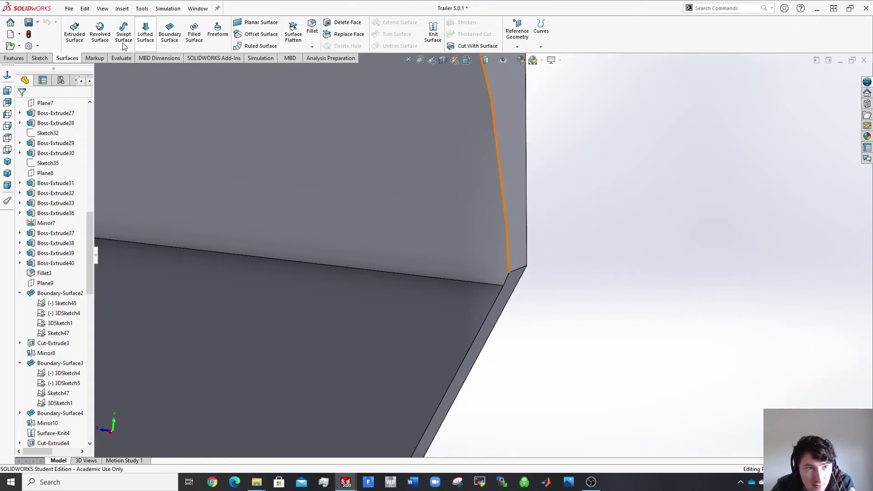
Step: Try sketching two joined lines in a new 3D sketch beside the rear corner, the first about 89 mm long, and discard the sketch
left_click(48, 60)
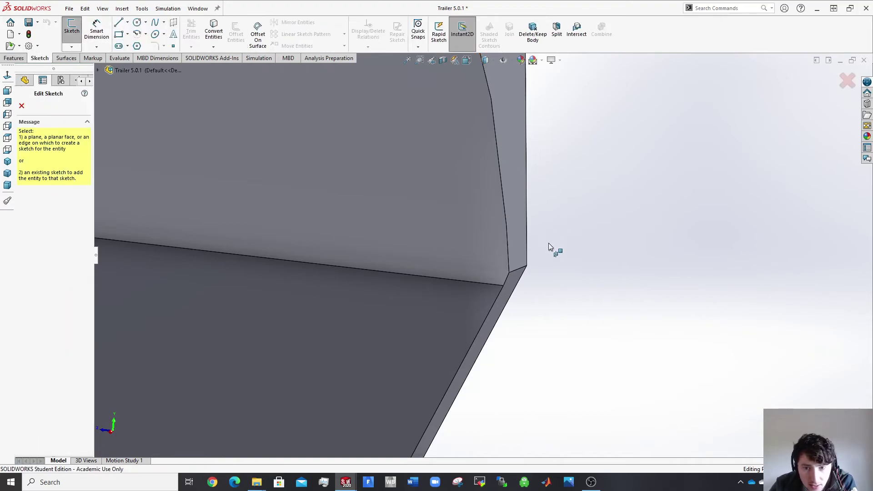
left_click(71, 47)
left_click(89, 68)
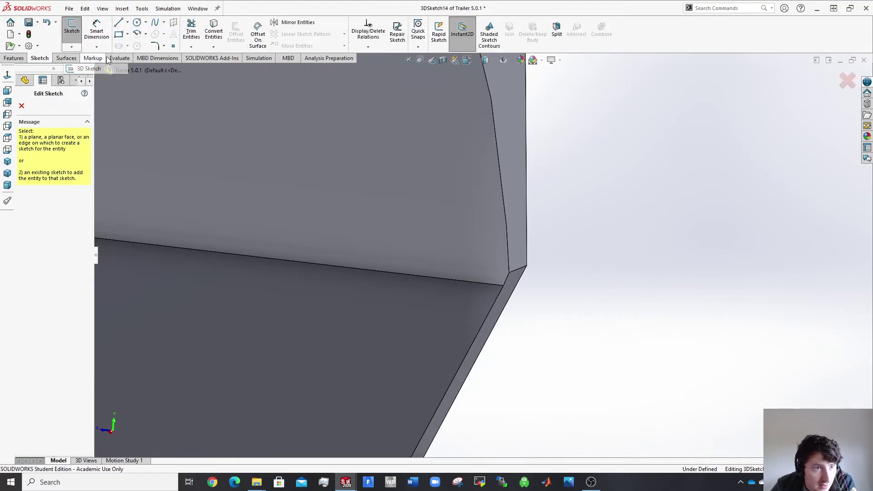
left_click(583, 247)
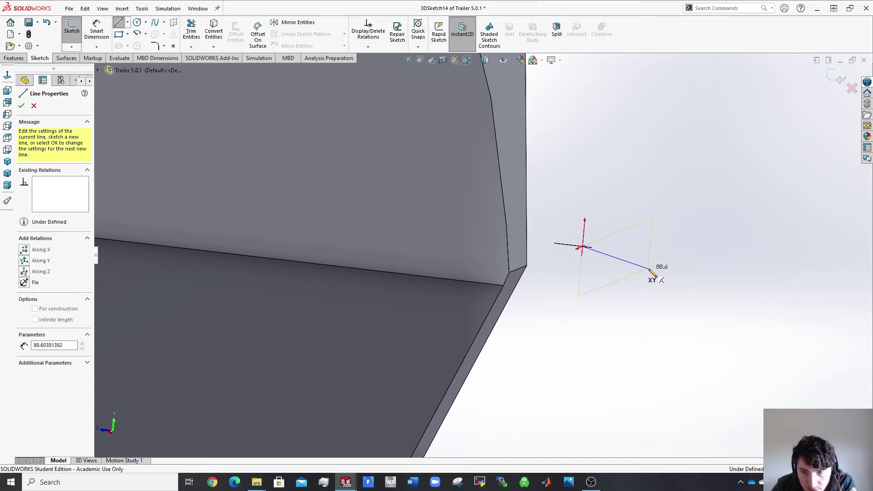
left_click(648, 269)
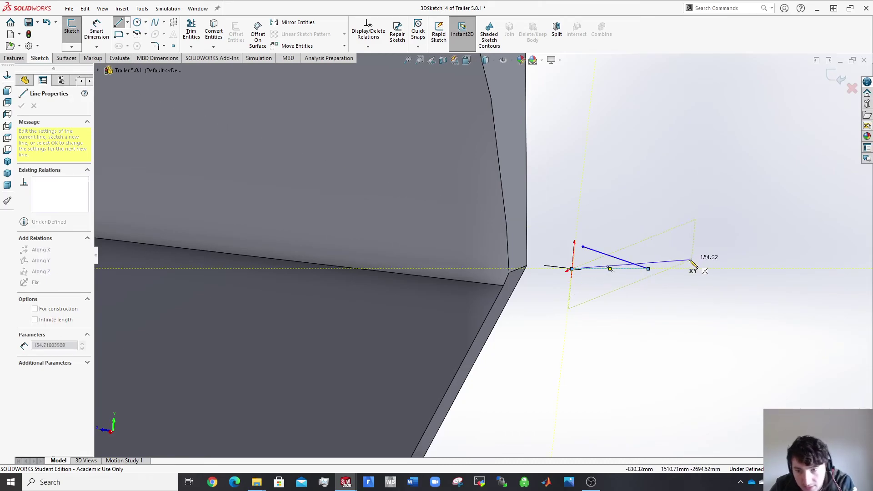
key("Escape")
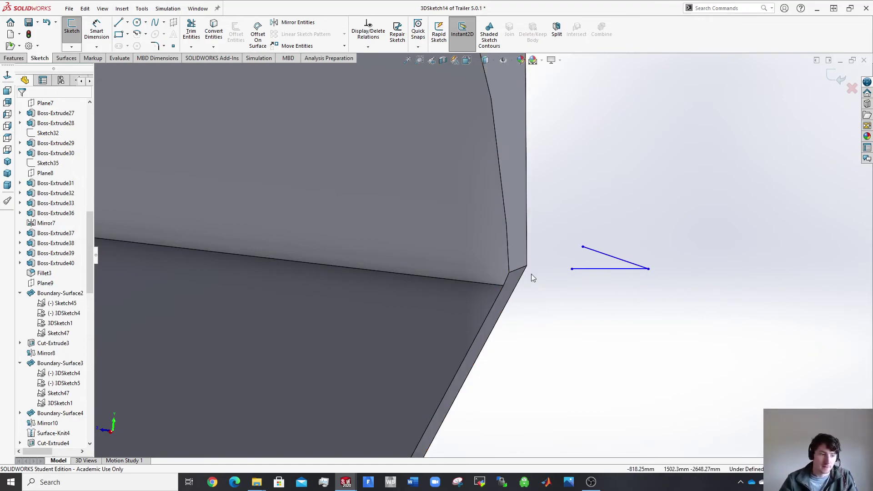
left_click(848, 89)
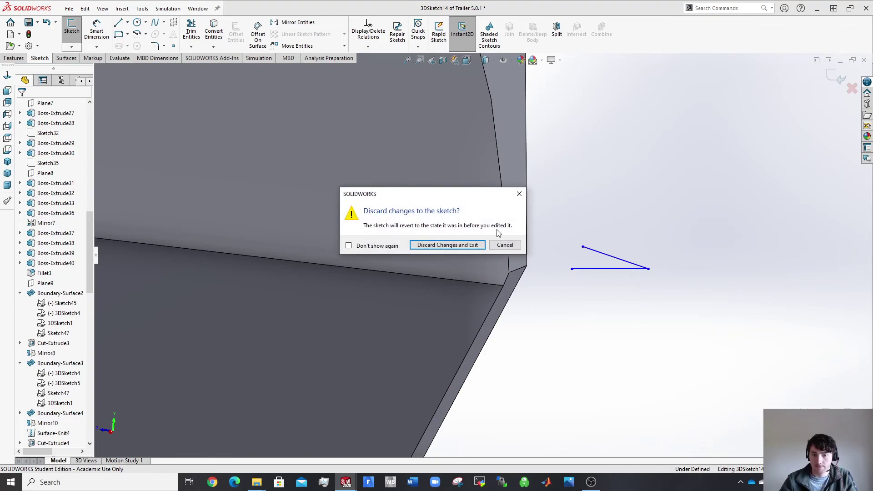
left_click(471, 245)
Step: Switch to the vantrailer5.0 part and examine the van and trailer combination from several angles
scroll(526, 238, "up", 6)
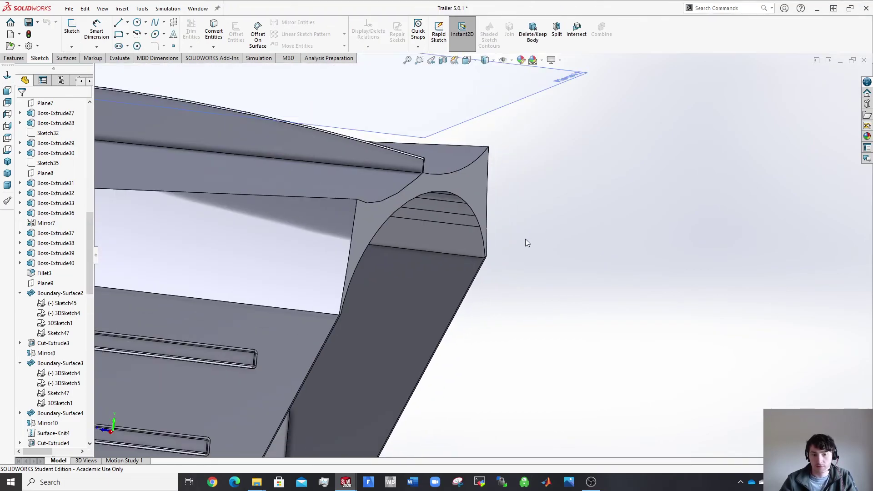
scroll(462, 249, "up", 4)
middle_click_drag(302, 298, 431, 403)
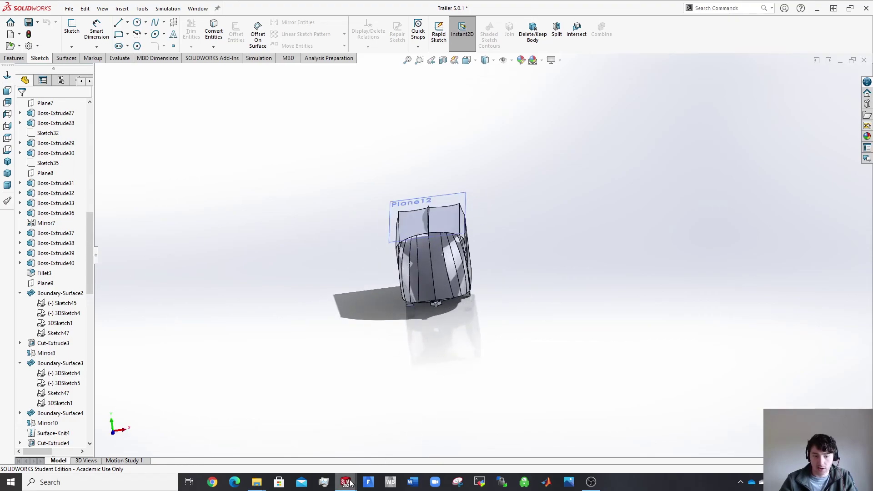
mouse_move(349, 484)
left_click(381, 440)
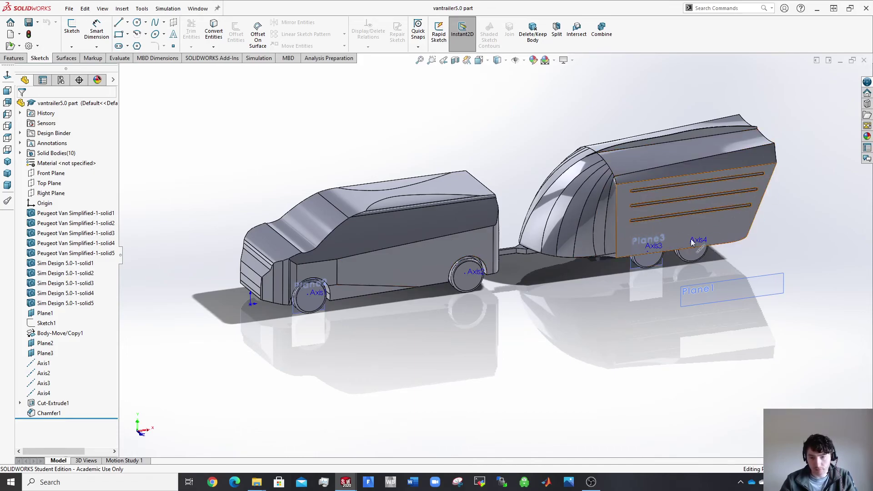
middle_click_drag(524, 237, 218, 142)
scroll(569, 124, "up", 6)
scroll(552, 145, "down", 5)
scroll(325, 417, "up", 3)
scroll(326, 417, "down", 2)
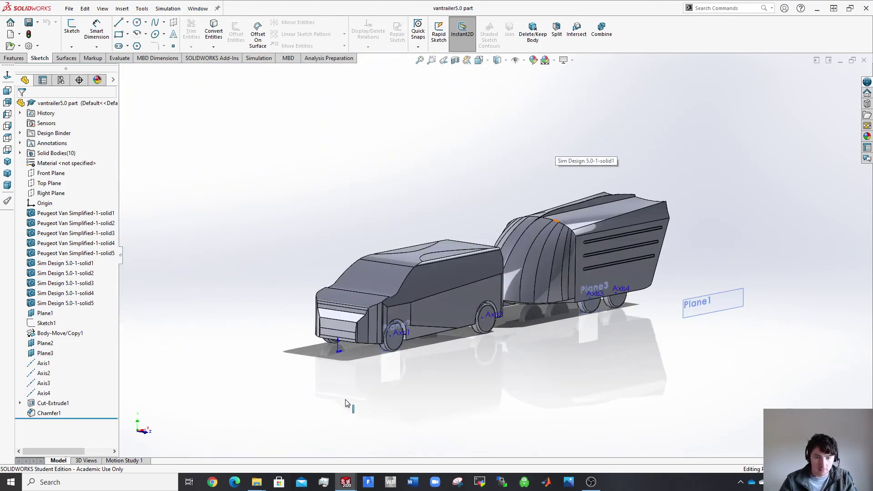
middle_click_drag(346, 401, 339, 377)
left_click(69, 9)
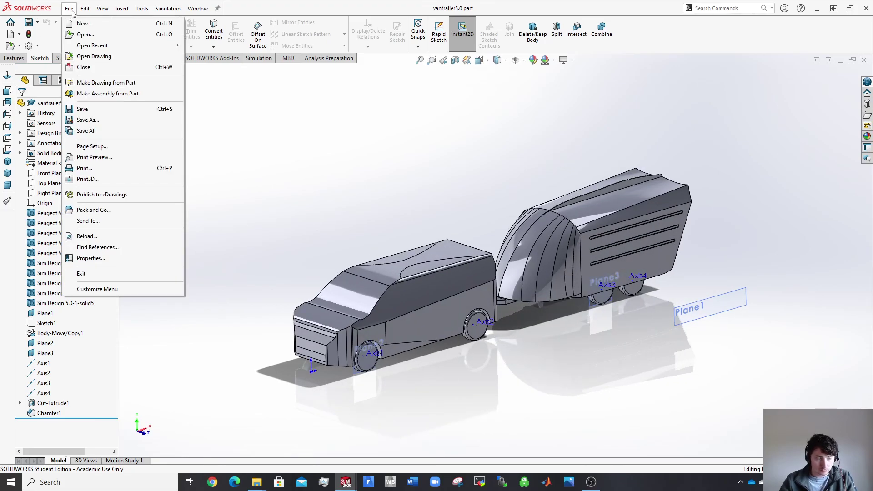
left_click(72, 12)
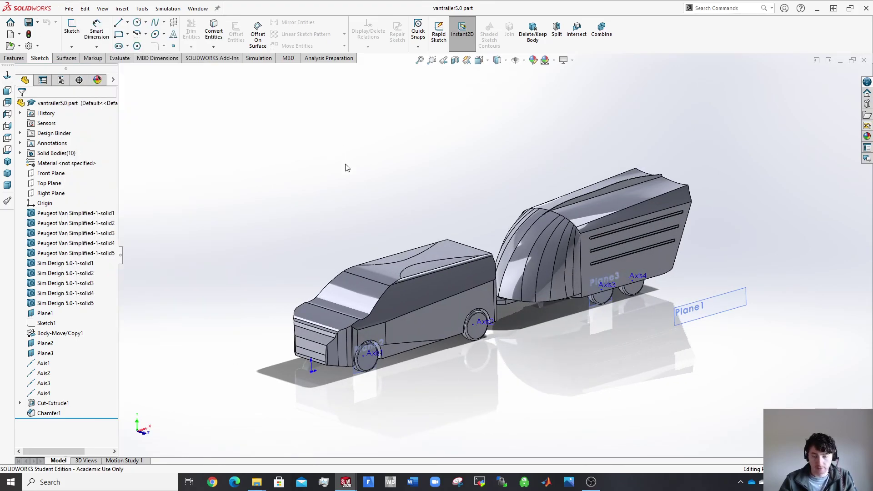
middle_click_drag(354, 186, 415, 373)
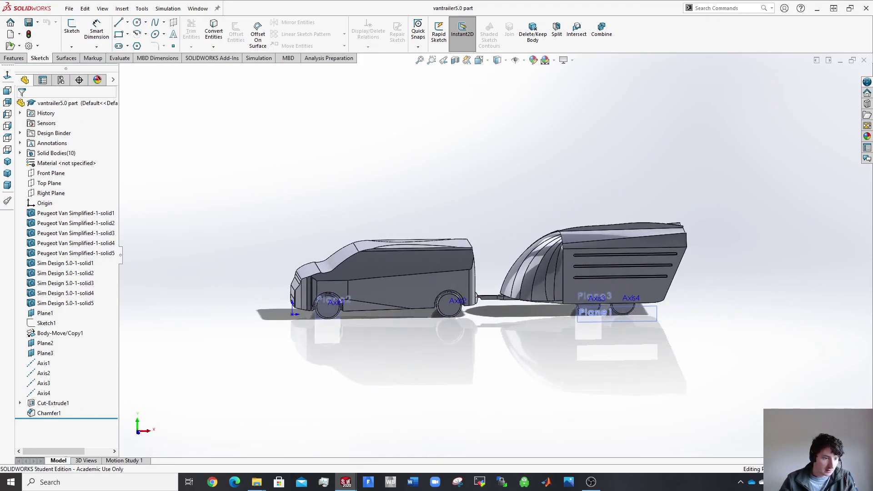